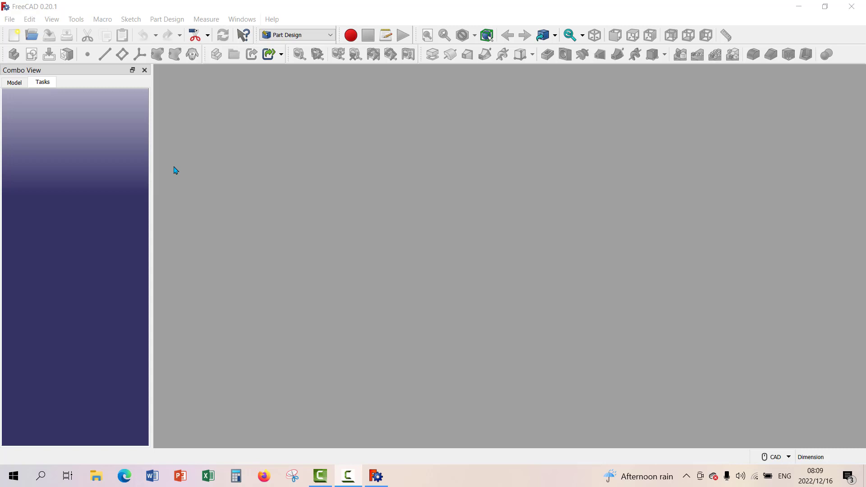
Create a new document with a body and start a sketch on the XY plane.
click(237, 226)
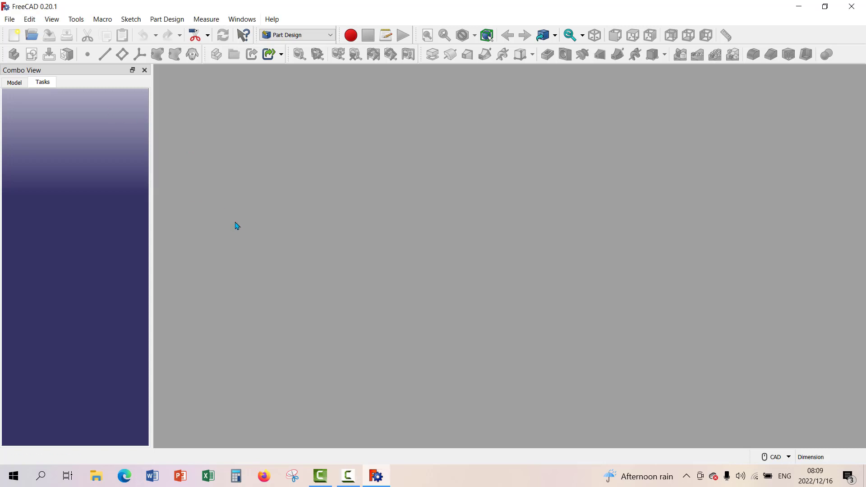
key(ctrl+n)
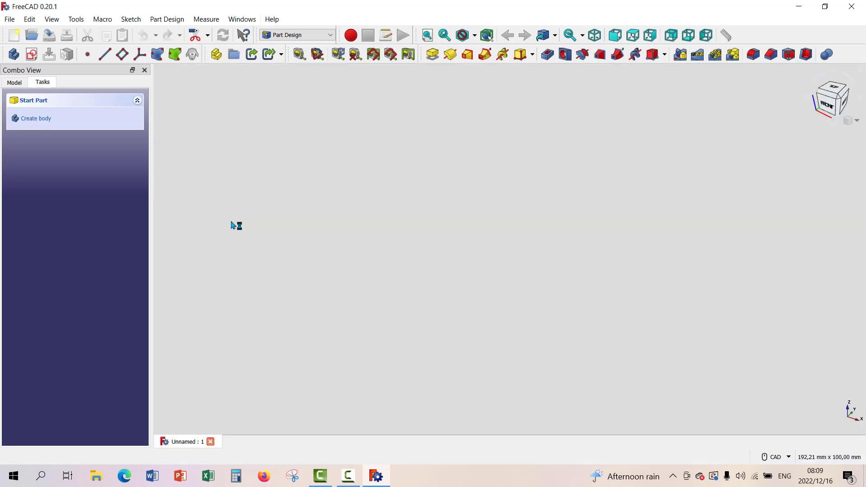
click(36, 122)
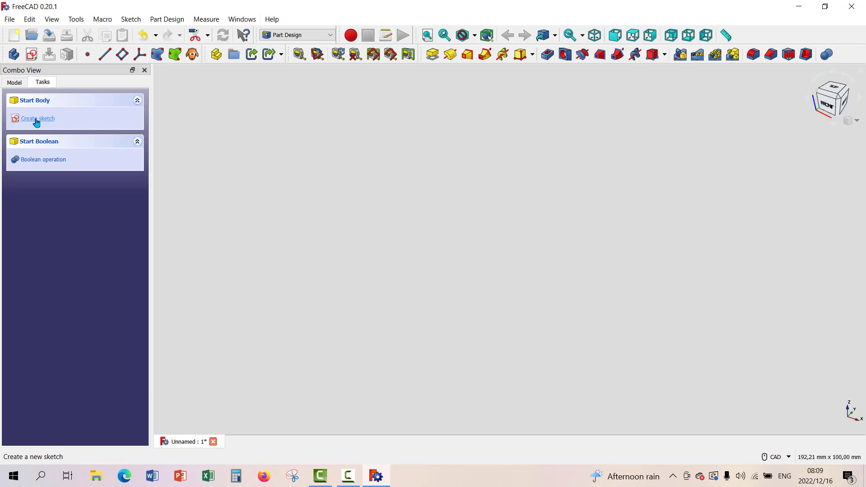
click(36, 120)
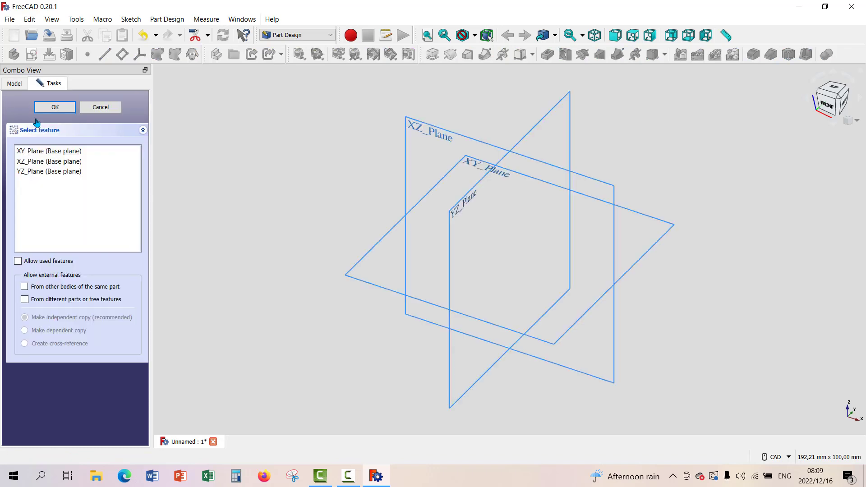
click(37, 151)
click(52, 108)
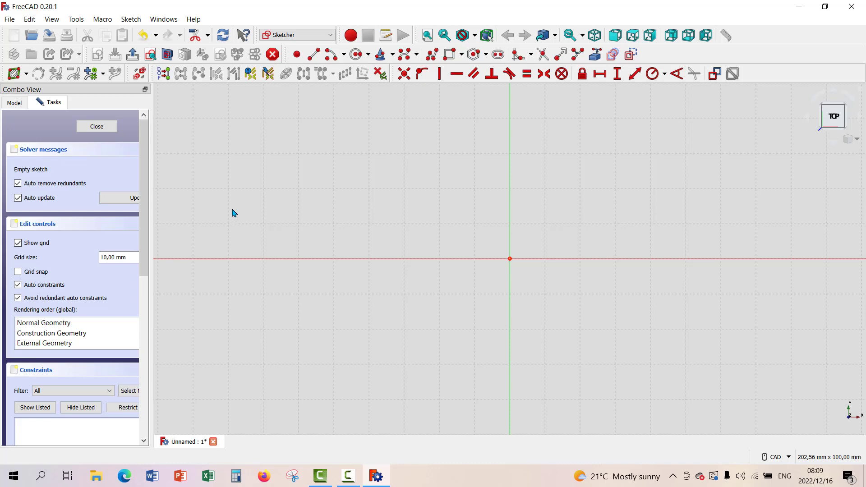
Draw a closed rectangle around the origin with the polyline tool, about 80.5 mm wide and 51.3 mm high.
click(432, 54)
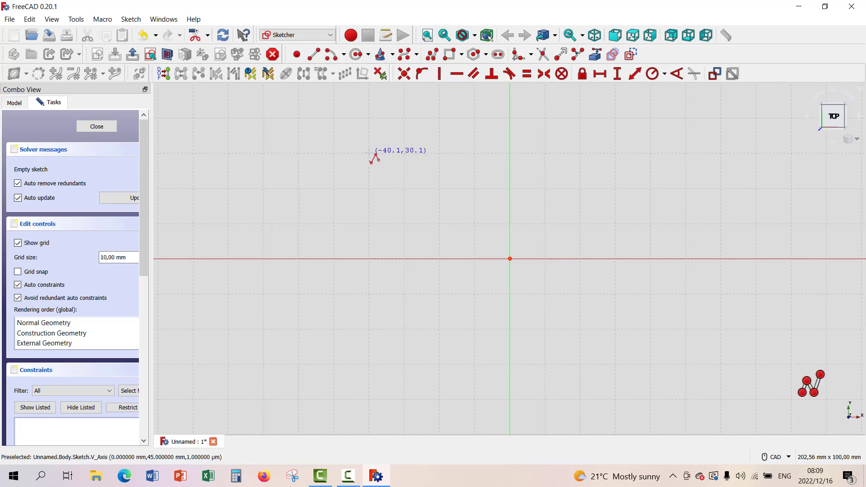
click(370, 154)
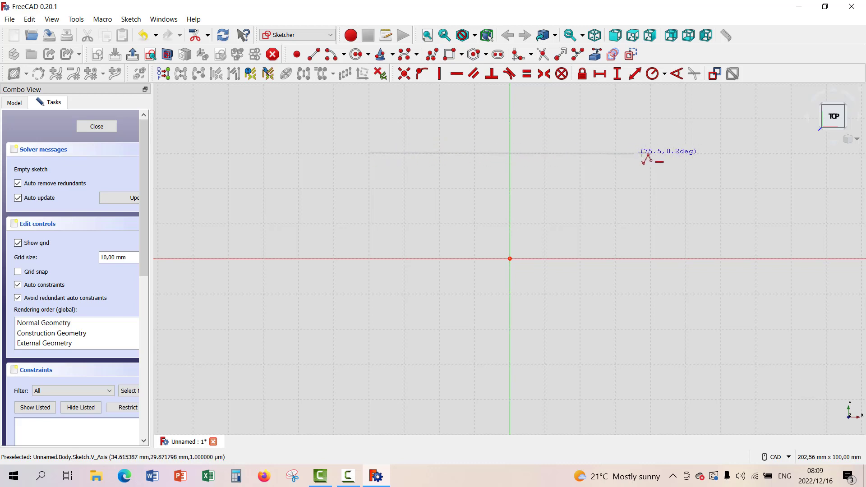
click(652, 154)
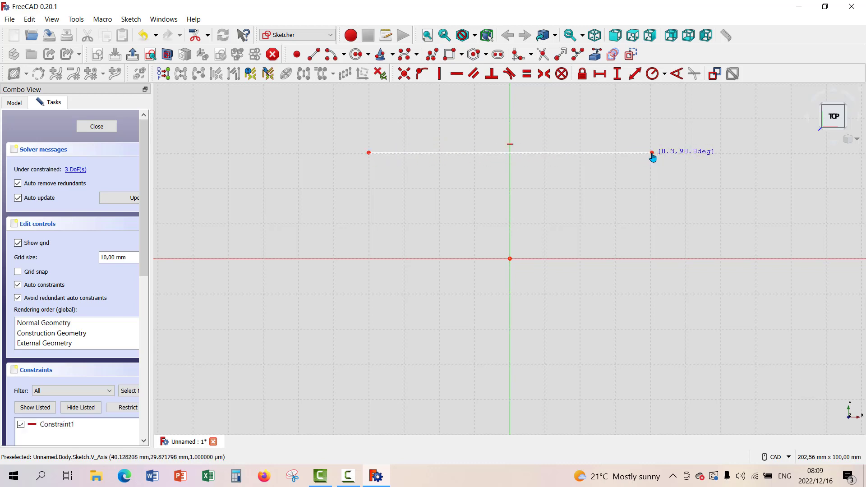
click(653, 332)
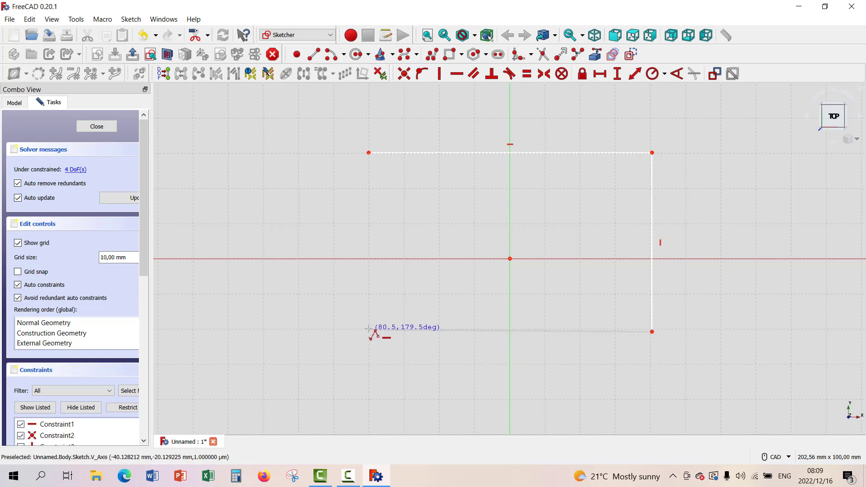
click(370, 332)
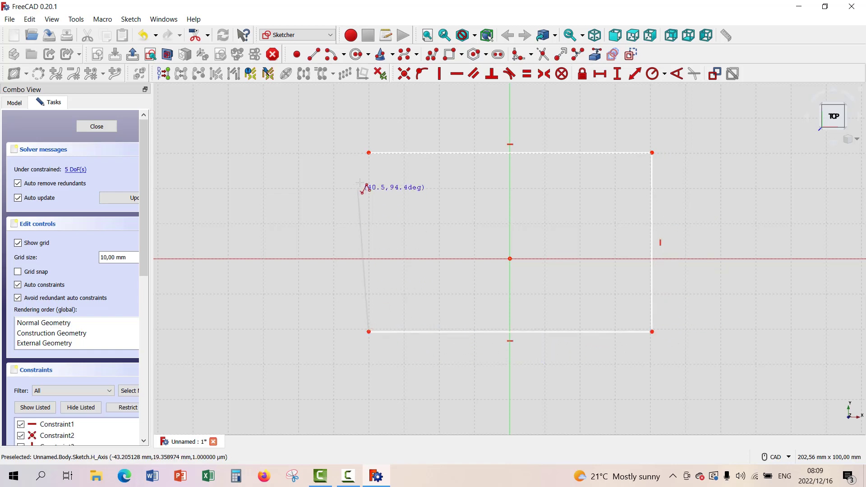
click(369, 152)
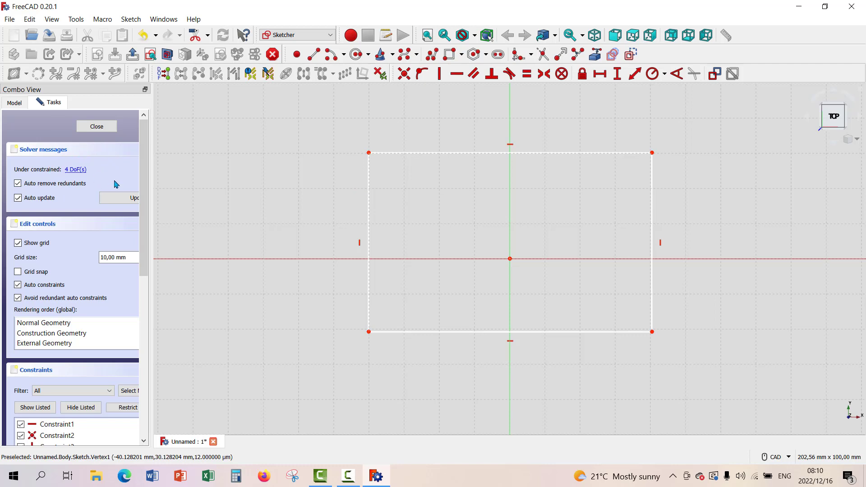
drag(371, 334, 370, 338)
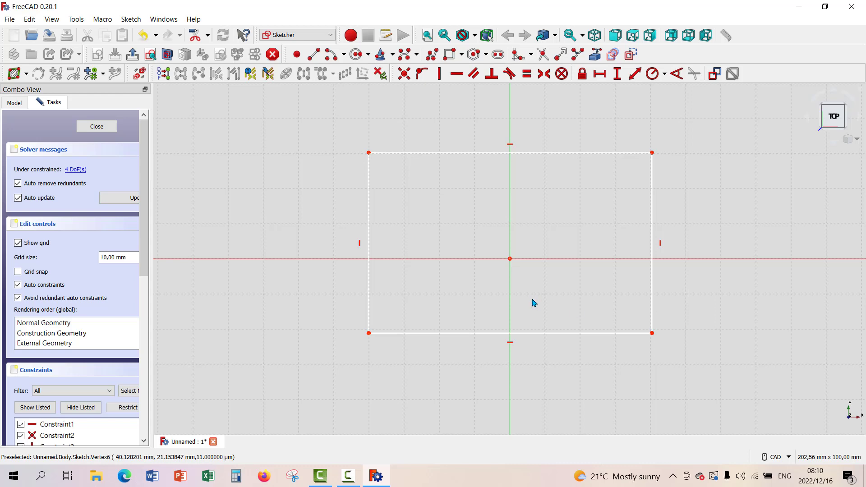
Constrain the length of the rectangle's top edge to 80 mm.
click(496, 155)
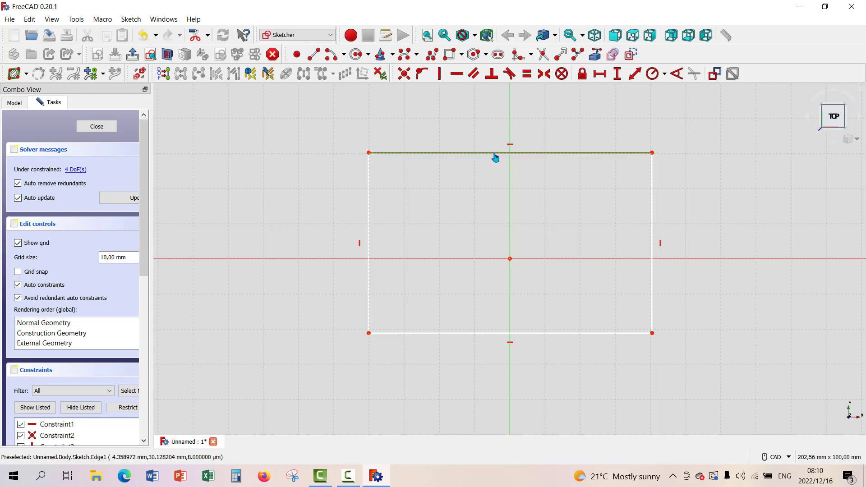
click(635, 74)
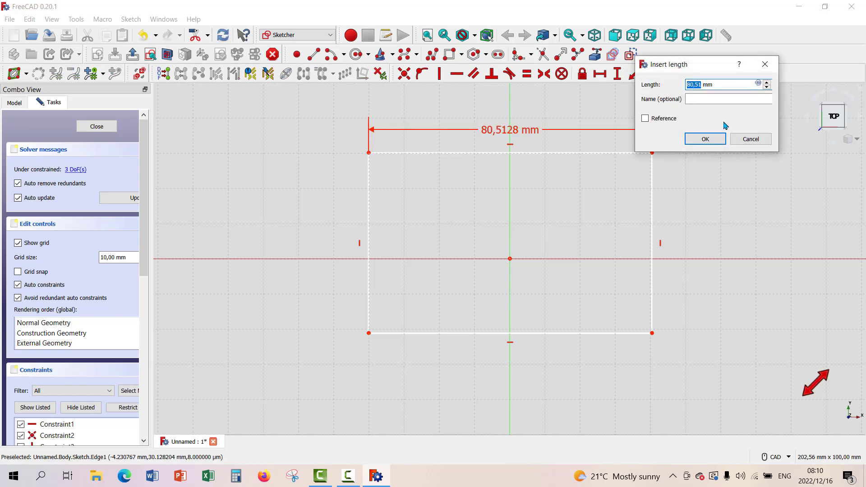
text(80)
click(705, 141)
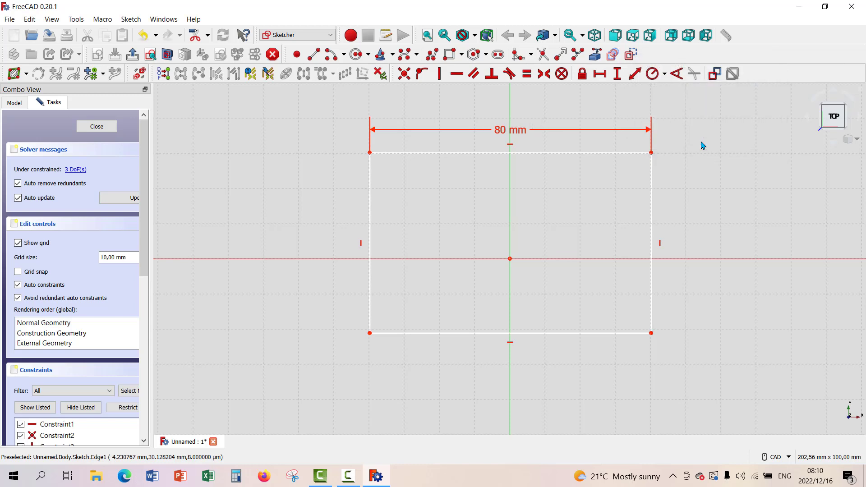
Try to apply equality constraints to the rectangle's two horizontal edges and to its two vertical edges.
click(484, 154)
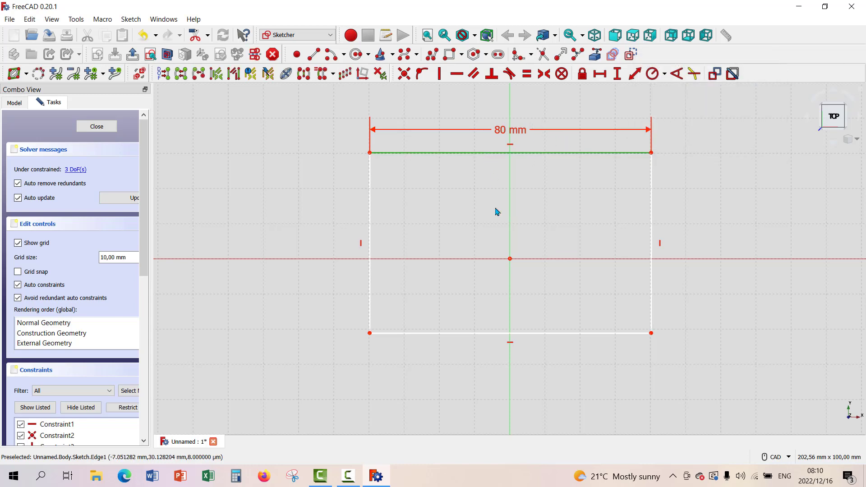
click(495, 337)
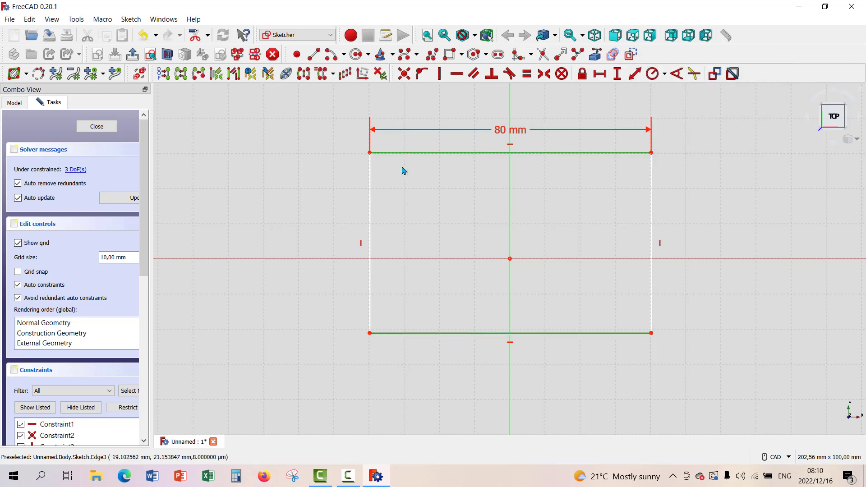
click(528, 74)
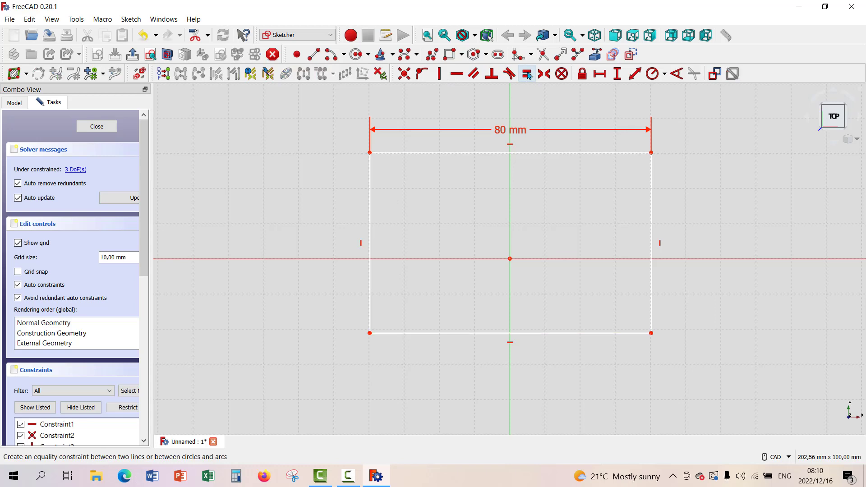
click(369, 237)
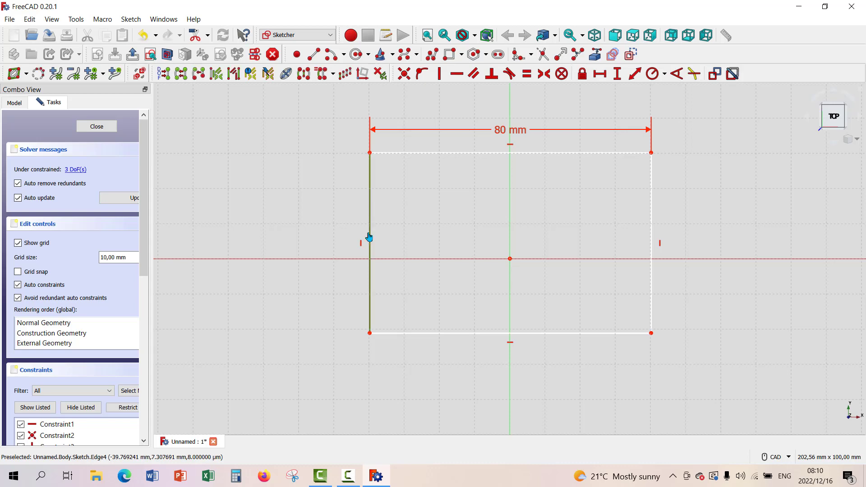
click(651, 228)
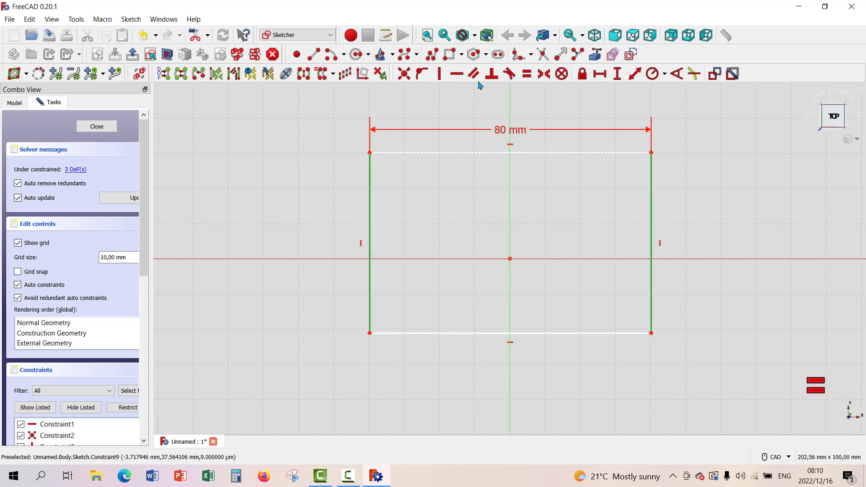
click(527, 74)
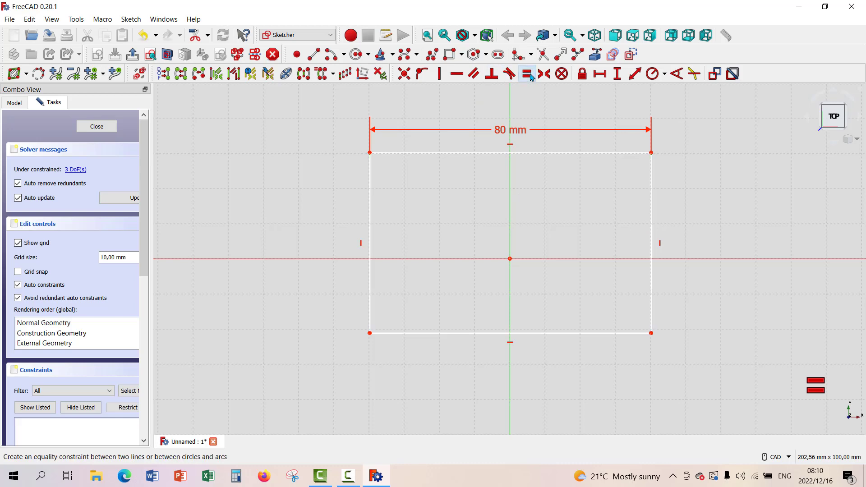
Constrain the vertical length of the rectangle's left edge to 50 mm.
click(371, 234)
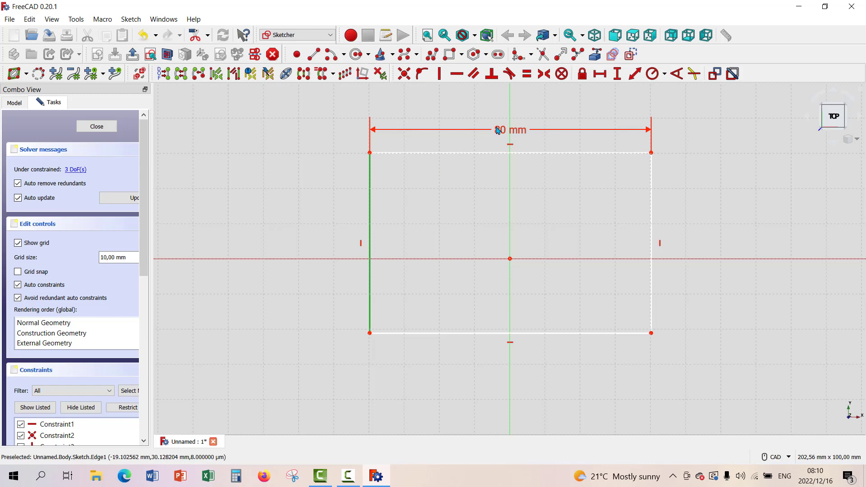
click(619, 75)
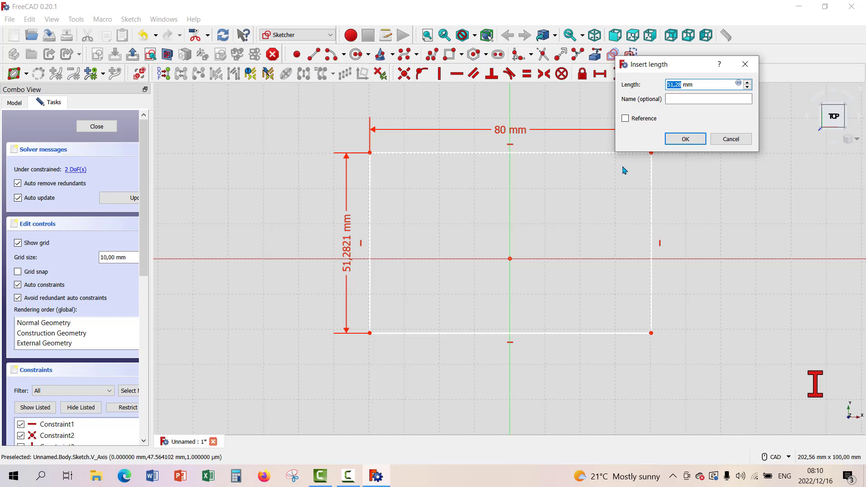
text(50)
click(686, 139)
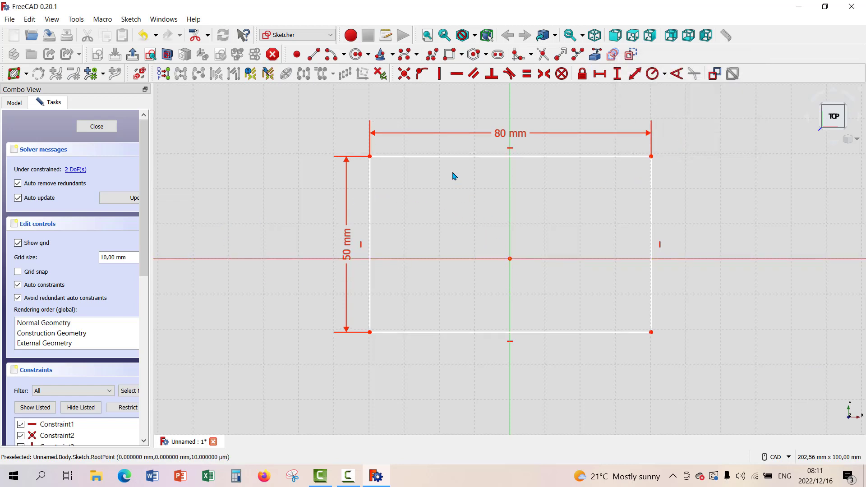
Constrain the horizontal distance between the origin and the rectangle's lower-left corner to 40 mm and place the dimension below the rectangle.
mouse_move(447, 156)
mouse_down()
mouse_move(429, 191)
mouse_move(439, 158)
mouse_move(465, 161)
mouse_move(429, 168)
mouse_move(449, 169)
mouse_move(442, 157)
mouse_up()
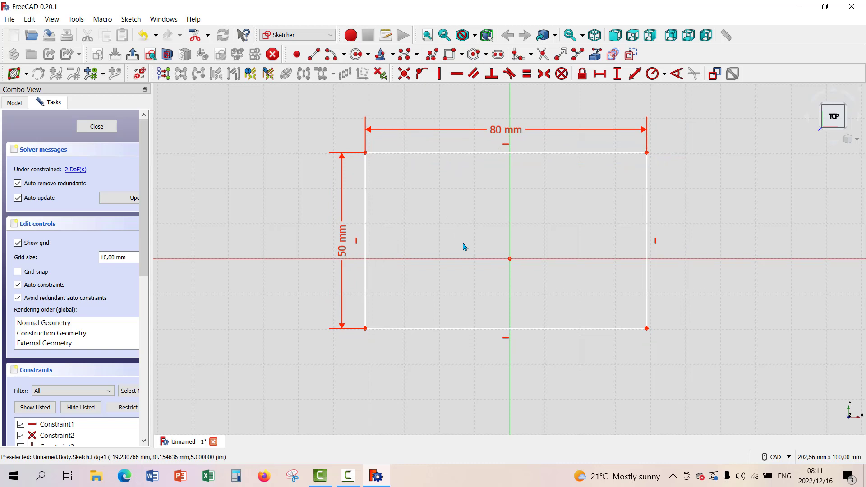
click(510, 259)
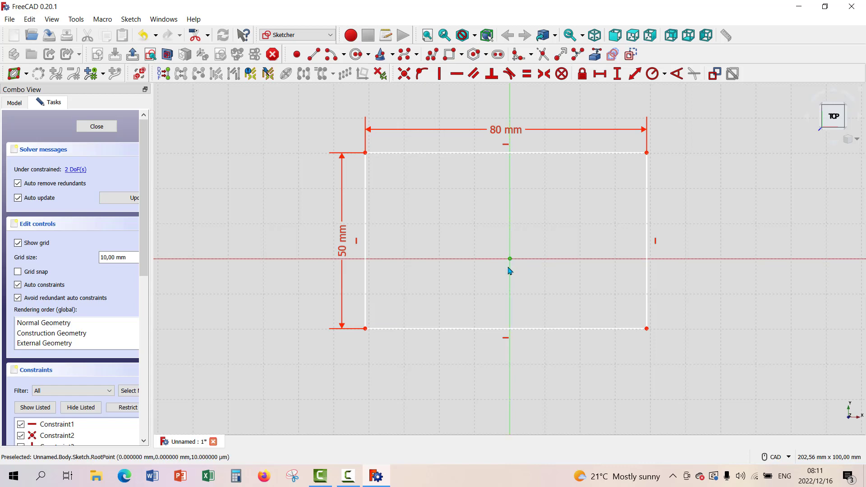
click(366, 329)
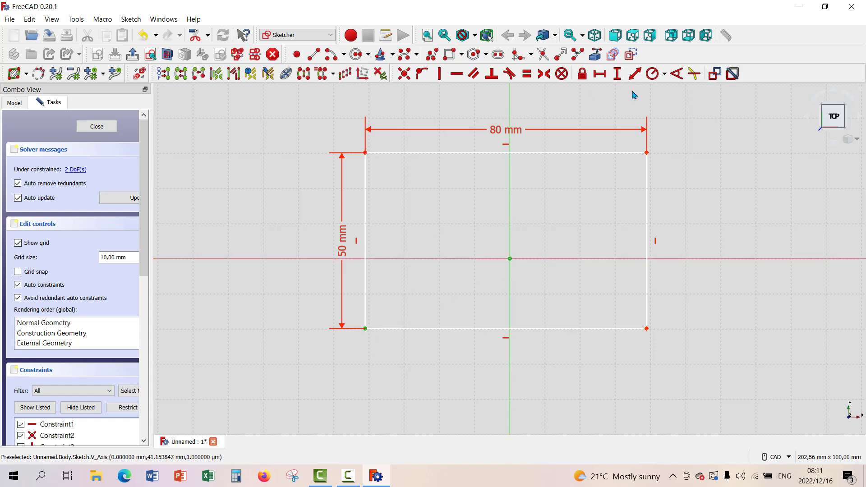
click(599, 73)
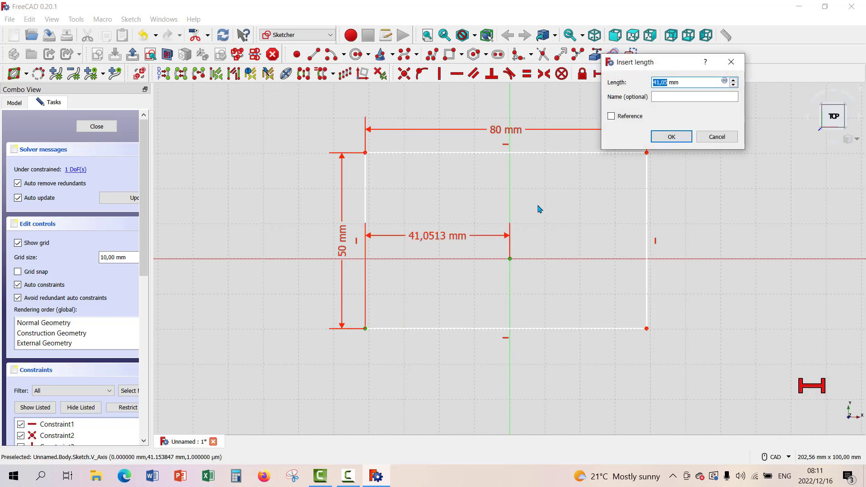
text(40)
click(664, 137)
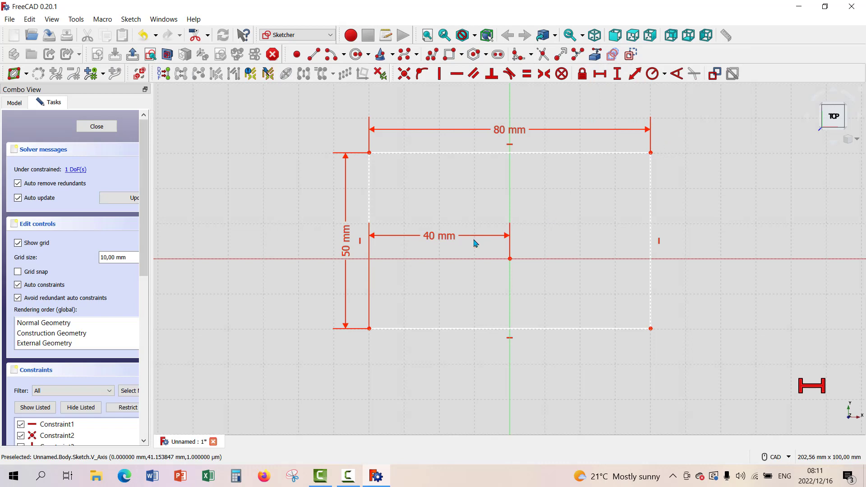
drag(435, 236, 414, 389)
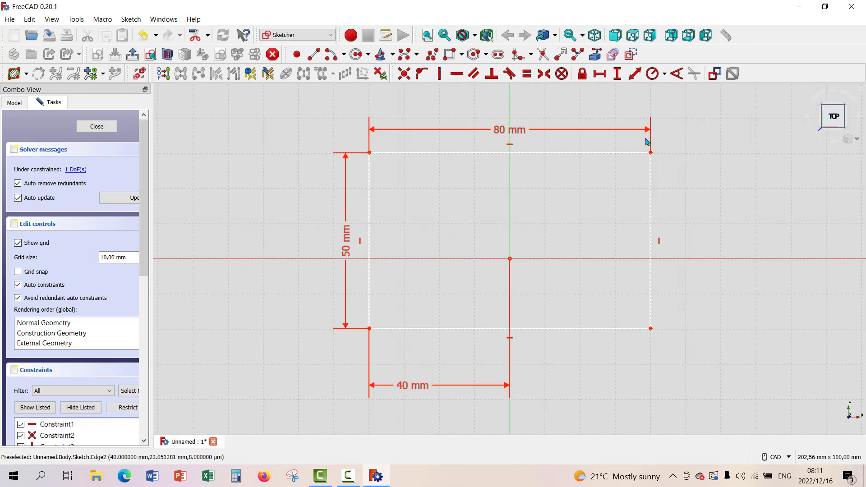
Constrain the vertical distance between the origin and the rectangle's upper-right corner to 25 mm.
click(510, 260)
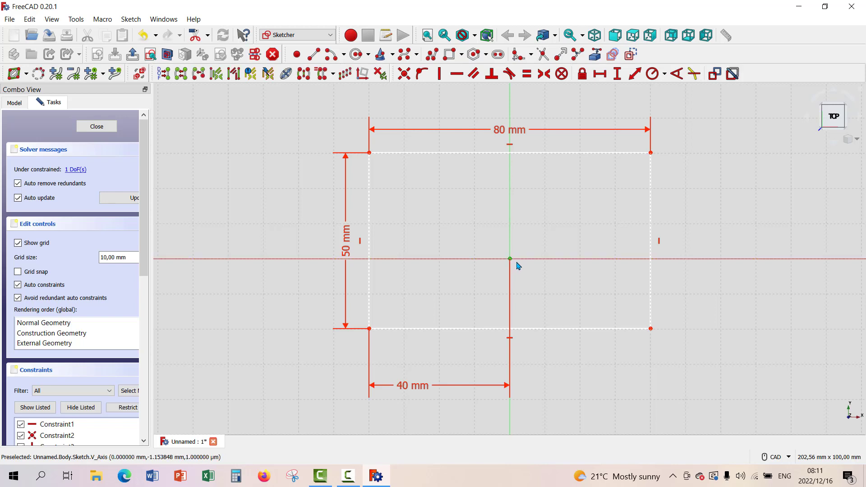
click(651, 154)
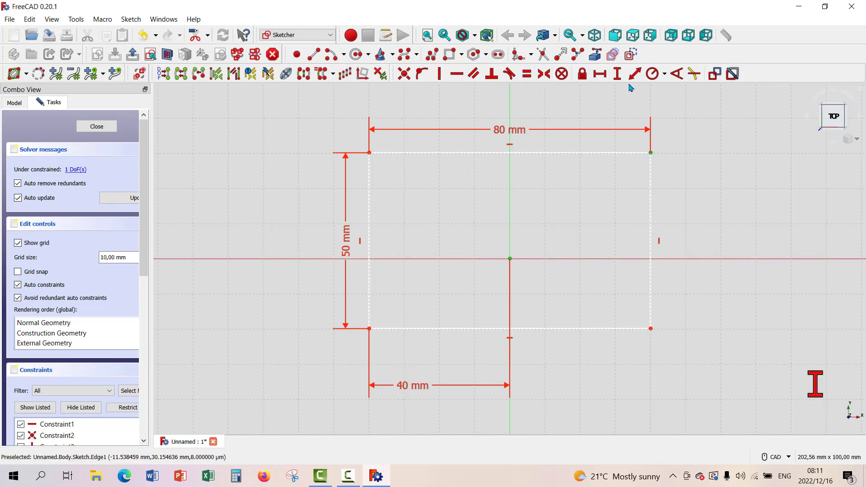
click(617, 75)
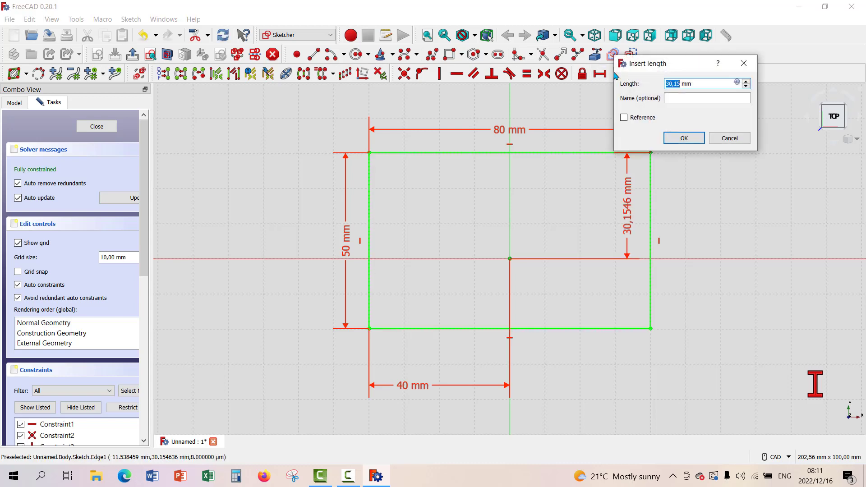
text(2)
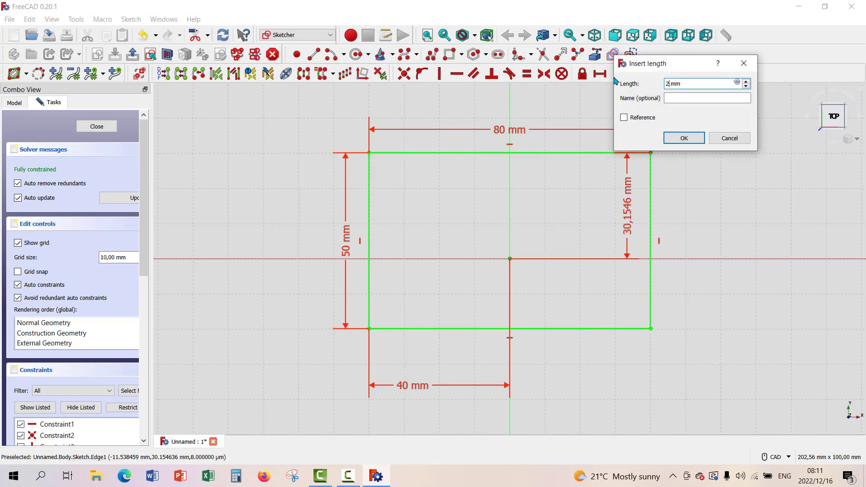
text(5)
click(685, 138)
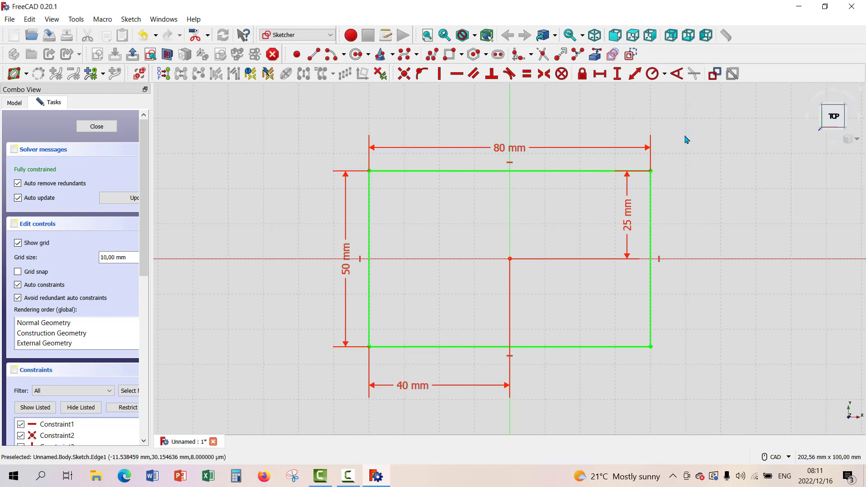
Place the 25 mm vertical dimension outside the rectangle, beyond its right edge.
drag(629, 209, 717, 211)
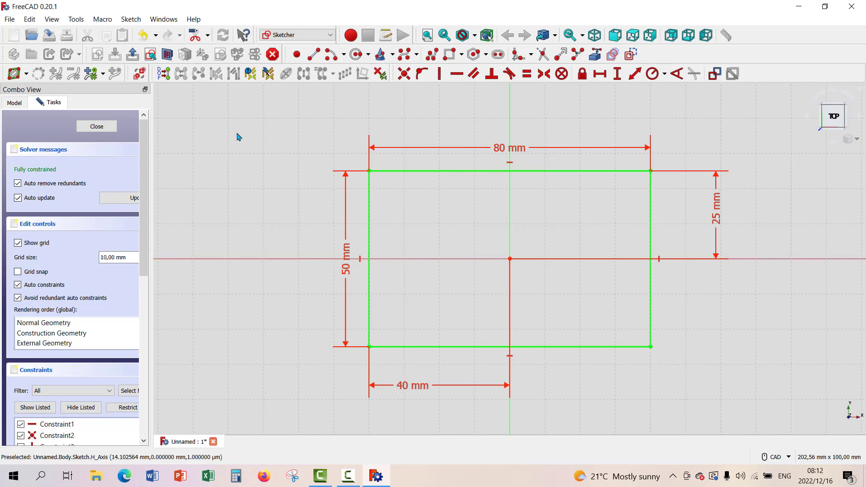
Sketch a closed polyline inside the rectangle's right half: horizontal base about 10 mm wide, two vertical sides and a tangent arc joining them at the upper end.
click(432, 54)
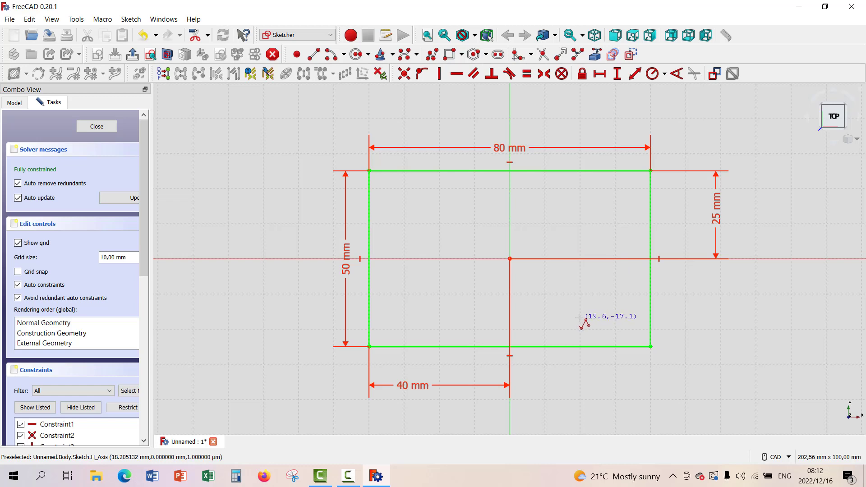
click(580, 319)
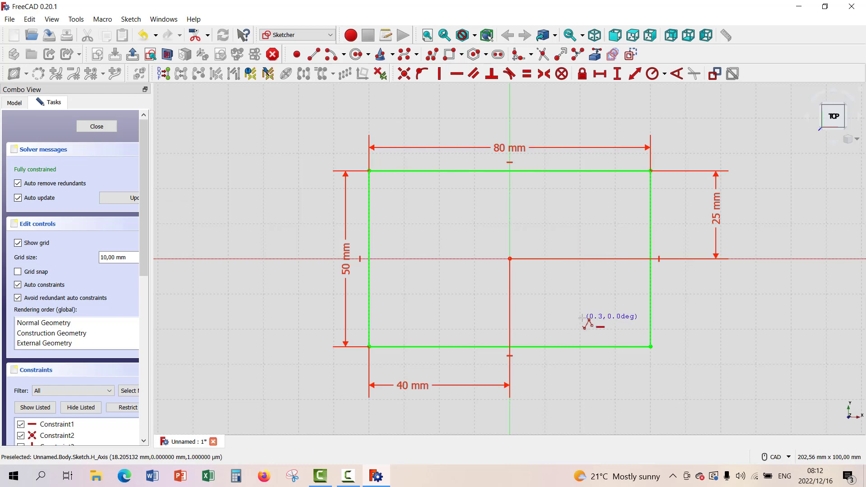
click(616, 319)
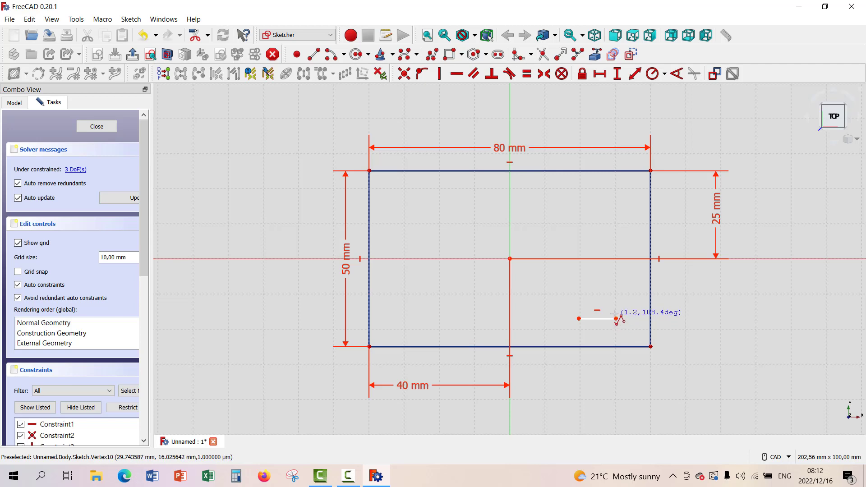
click(617, 210)
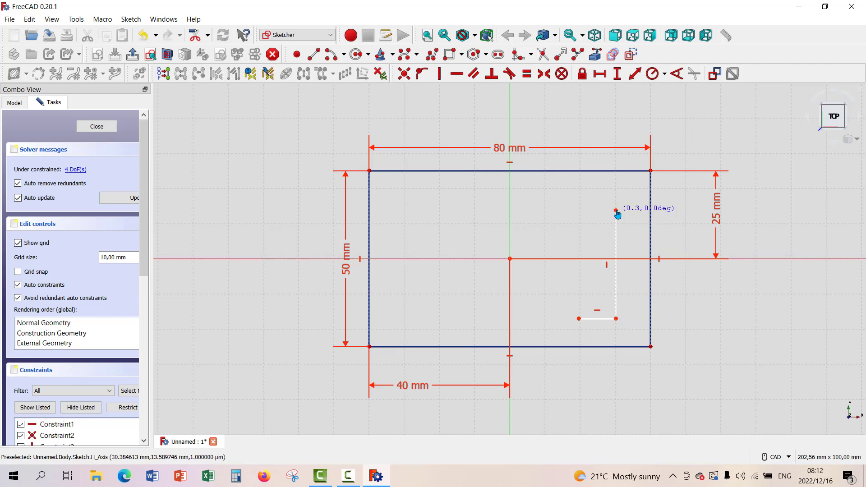
key(m)
key(m)
key(m)
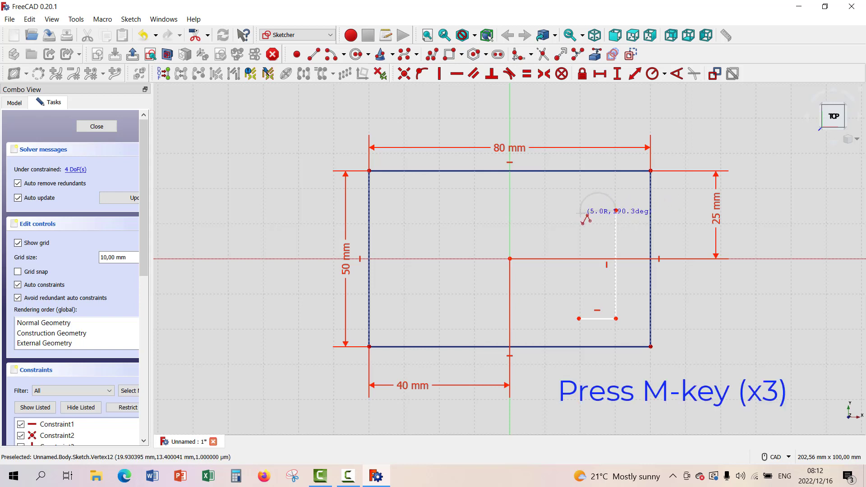
click(580, 210)
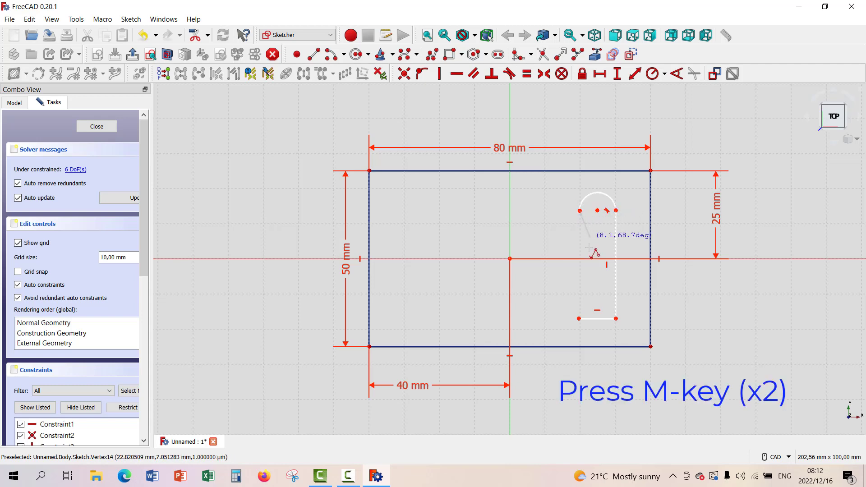
click(580, 318)
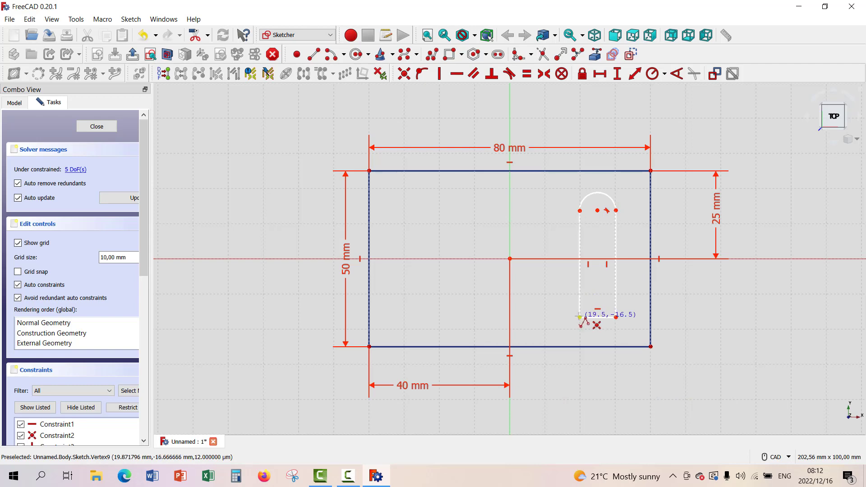
key(Escape)
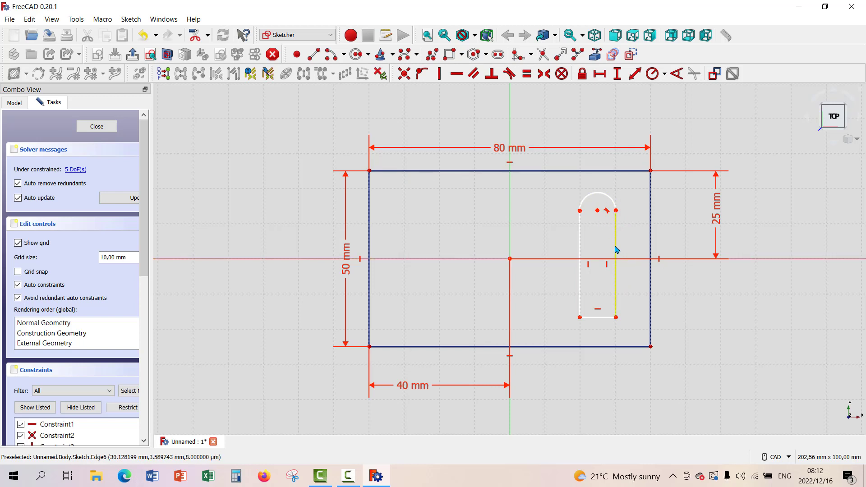
Constrain the radius of the arc at the inner profile's upper end to 8 mm.
click(598, 198)
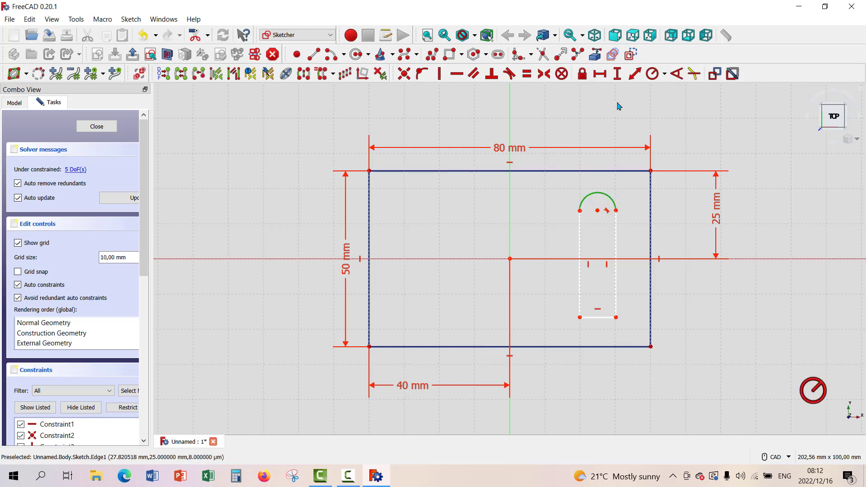
click(653, 74)
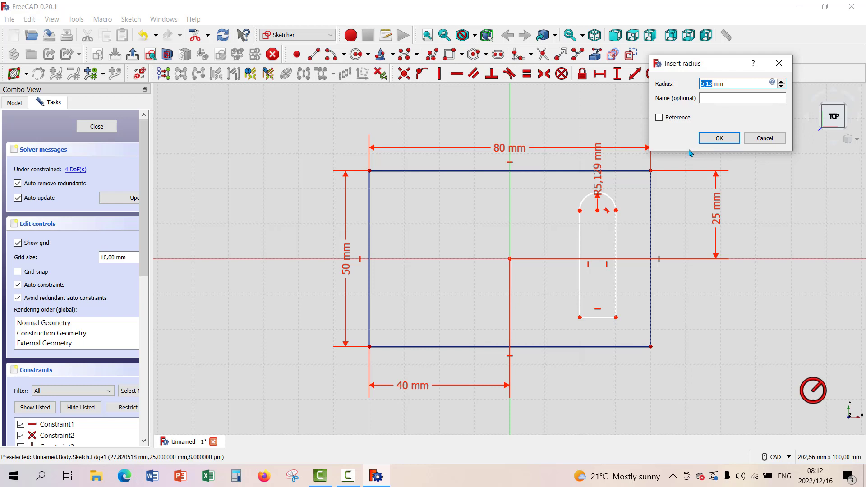
text(8)
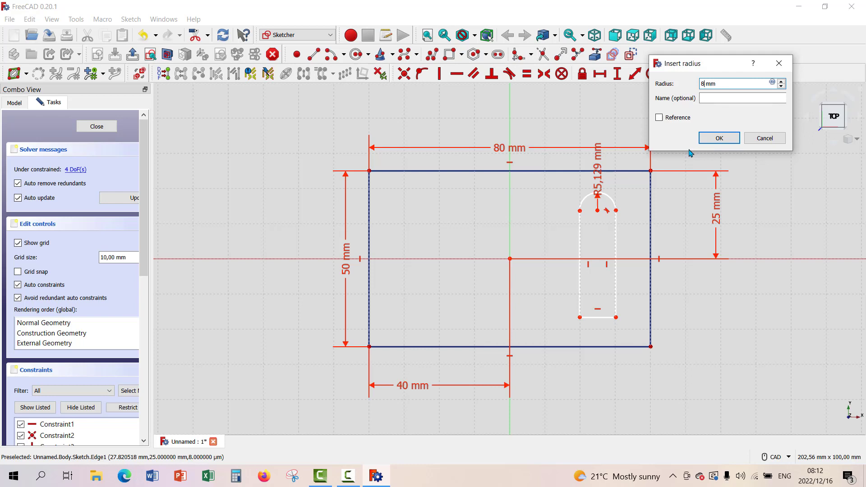
click(713, 138)
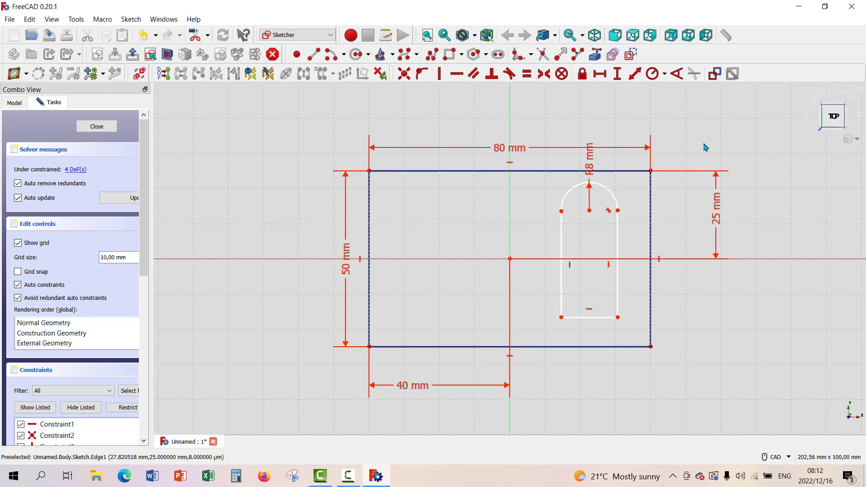
Constrain the horizontal distance between the origin and the arc's left endpoint to 5 mm.
click(510, 259)
click(562, 211)
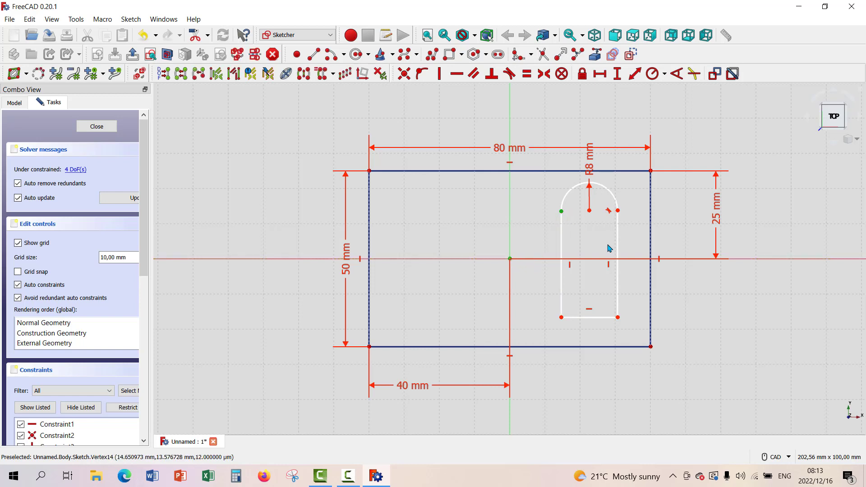
click(600, 76)
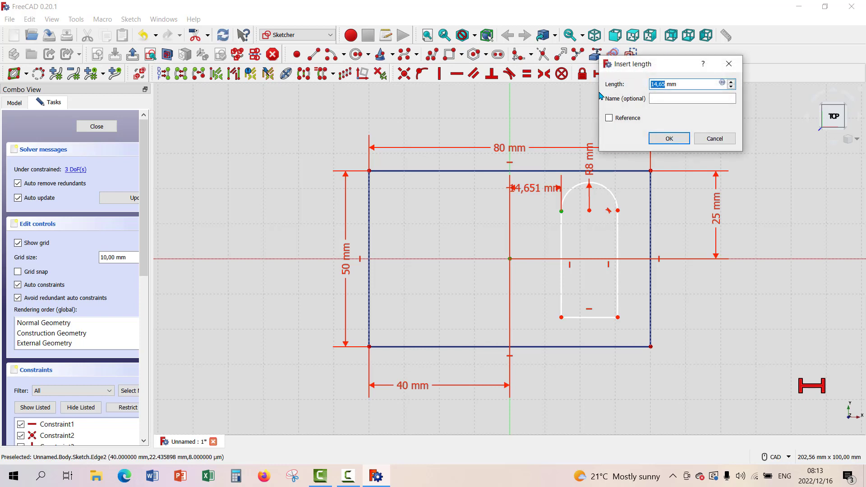
text(5)
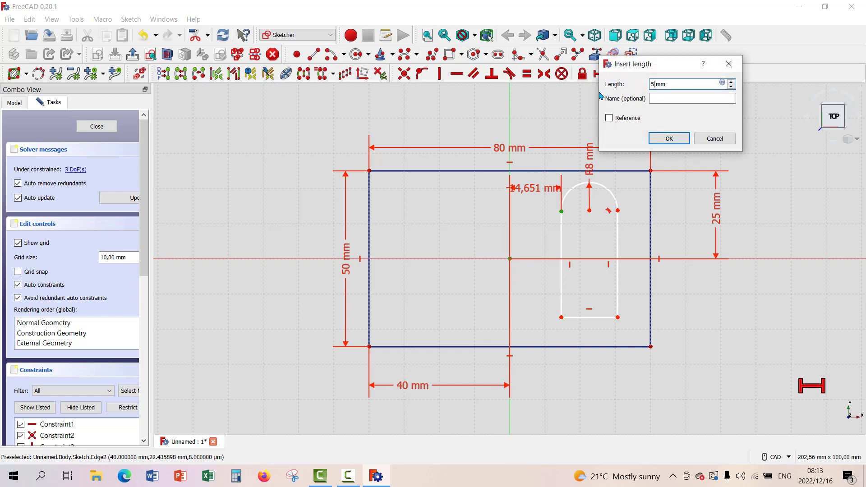
click(660, 136)
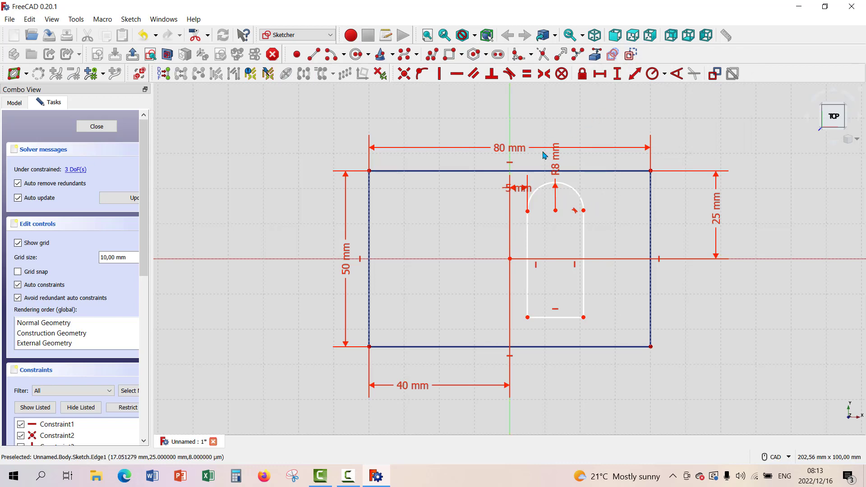
Set the horizontal distance from the origin to the inner profile to 10 mm and place its dimension left of the vertical axis.
double_click(519, 189)
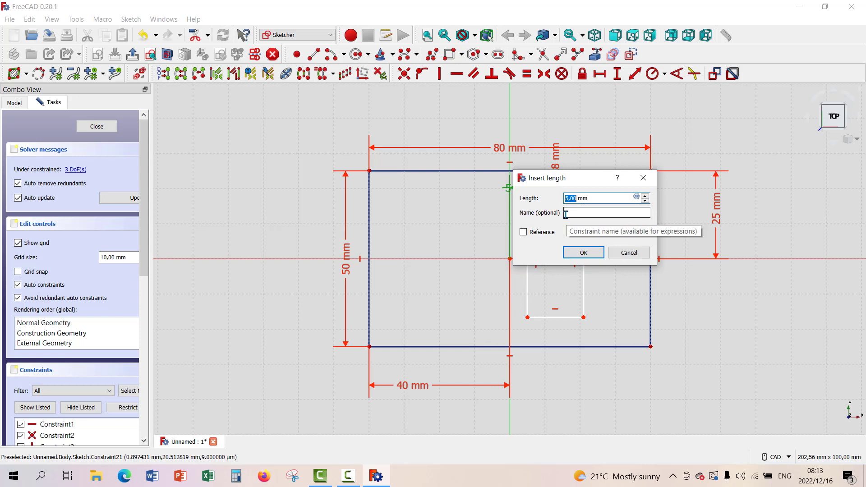
text(10)
click(584, 253)
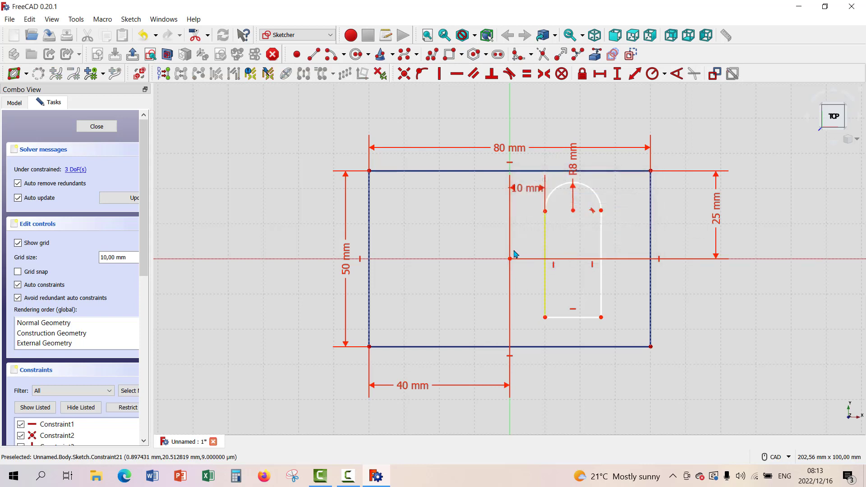
drag(526, 189, 477, 194)
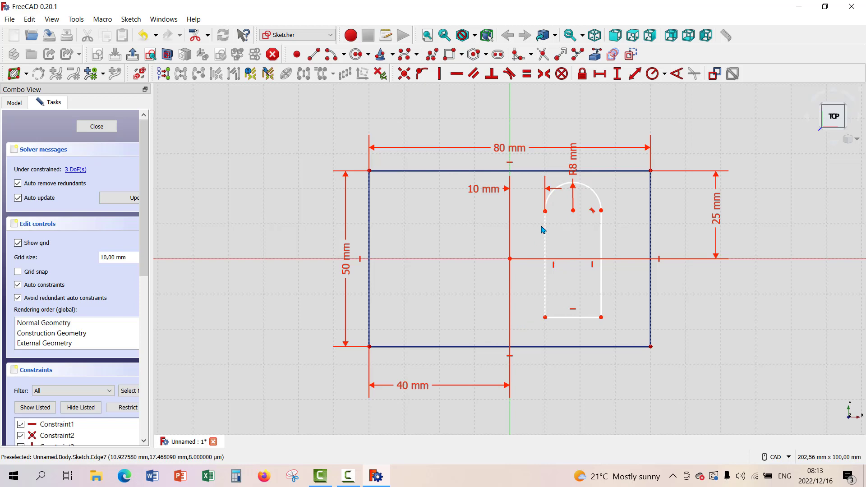
Apply an equality constraint to the inner profile's two vertical sides.
mouse_move(546, 229)
mouse_down()
mouse_move(545, 250)
mouse_move(543, 229)
mouse_up()
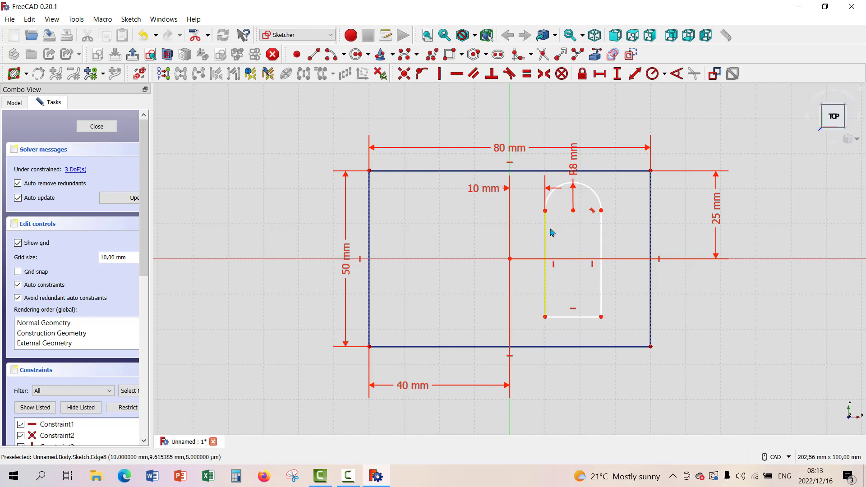
click(545, 252)
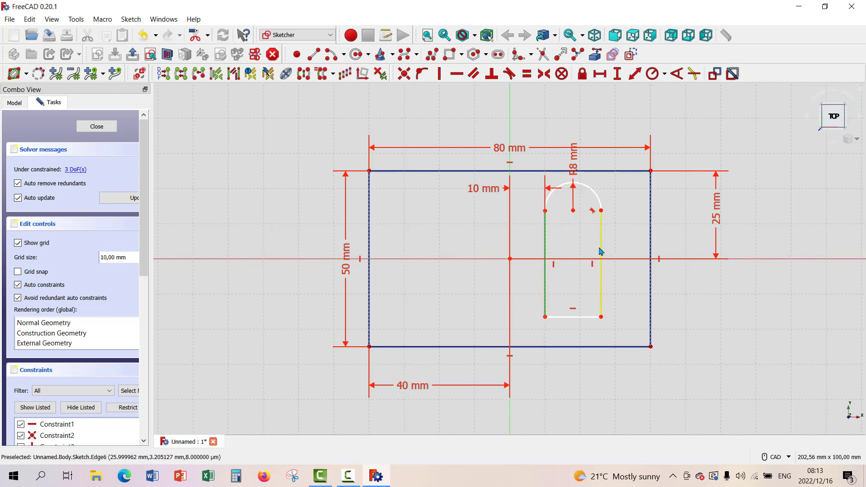
click(601, 252)
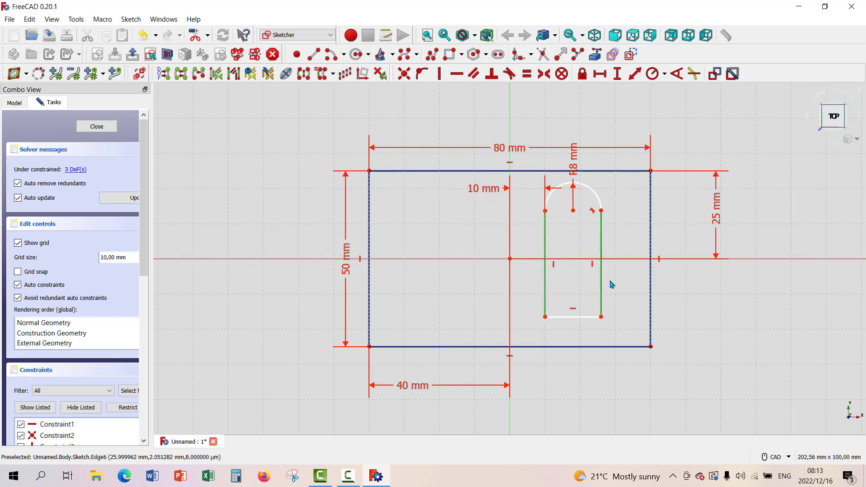
click(527, 74)
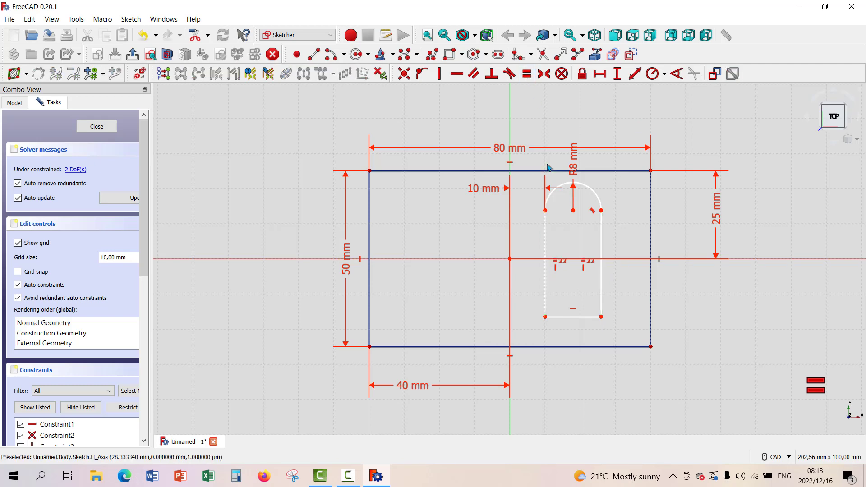
Constrain the length of the inner profile's right side to 30 mm and place the dimension to the right of that side.
click(603, 244)
click(631, 74)
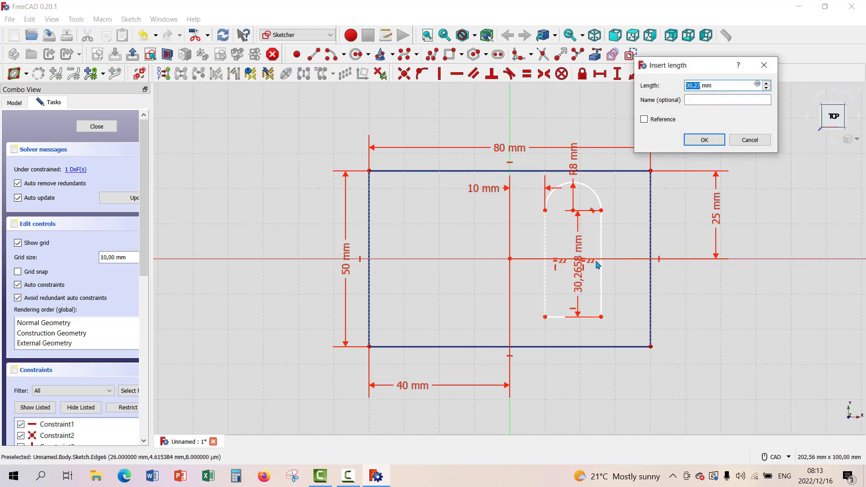
text(3)
click(705, 140)
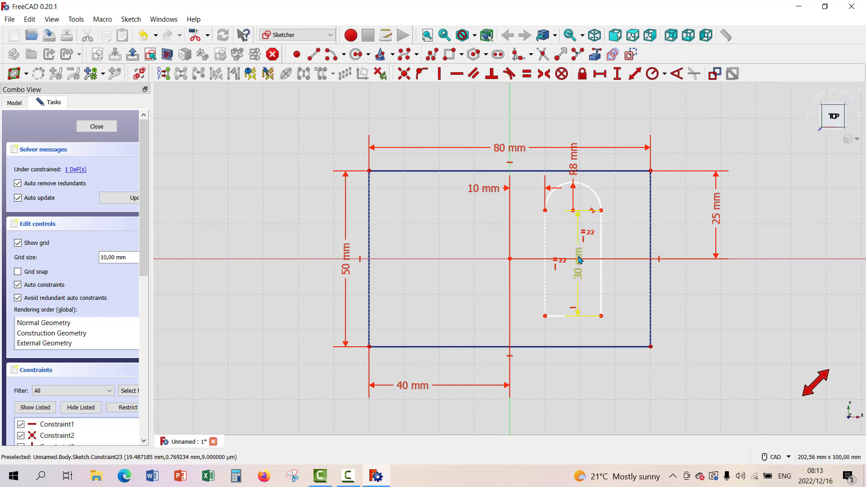
drag(580, 259, 620, 256)
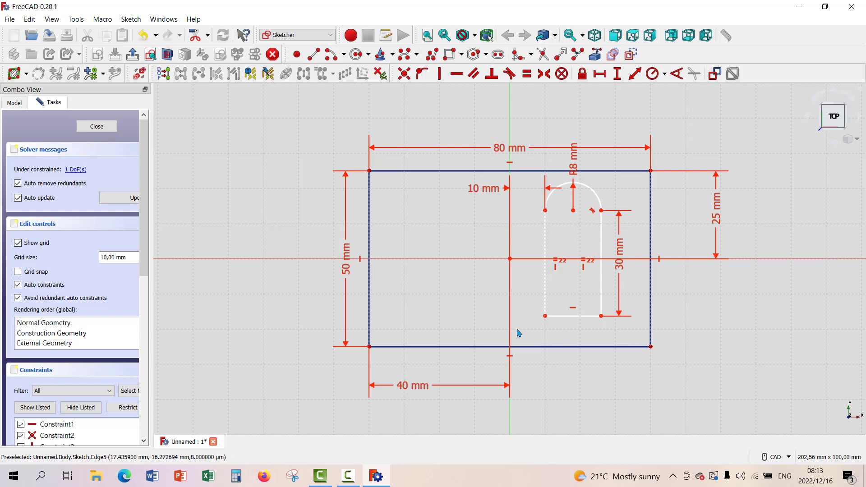
Constrain the vertical distance between the origin and the inner profile's lower-left corner to 16 mm.
click(558, 317)
click(511, 198)
click(533, 235)
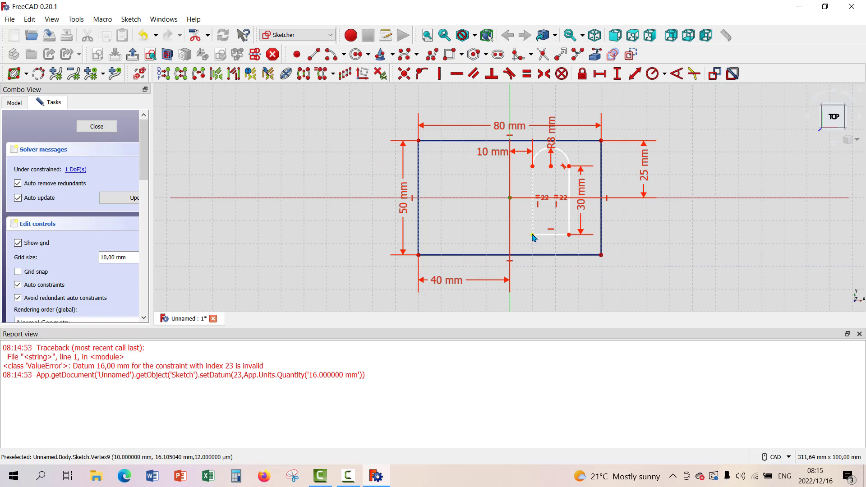
click(618, 78)
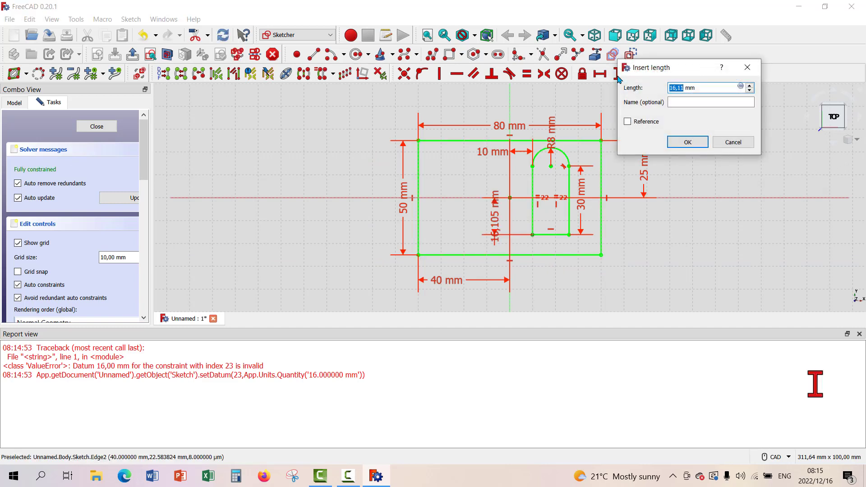
text(1)
click(686, 140)
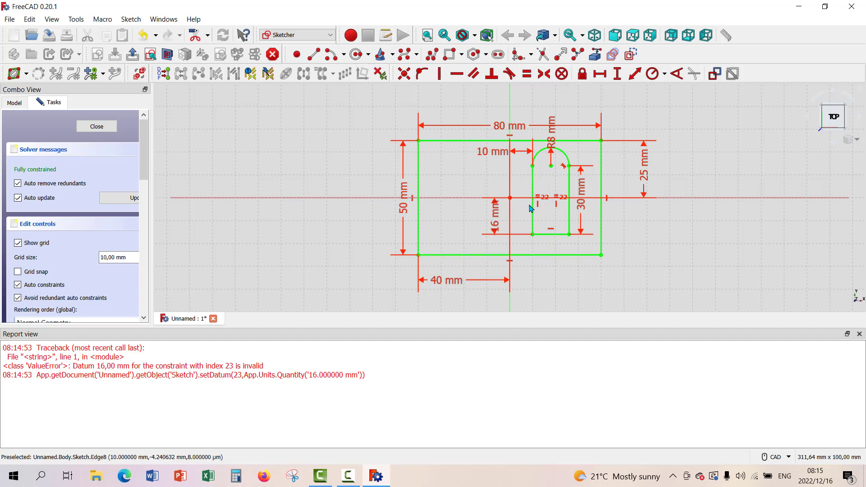
Set the vertical distance from the origin to the inner profile's base to 20 mm.
double_click(497, 218)
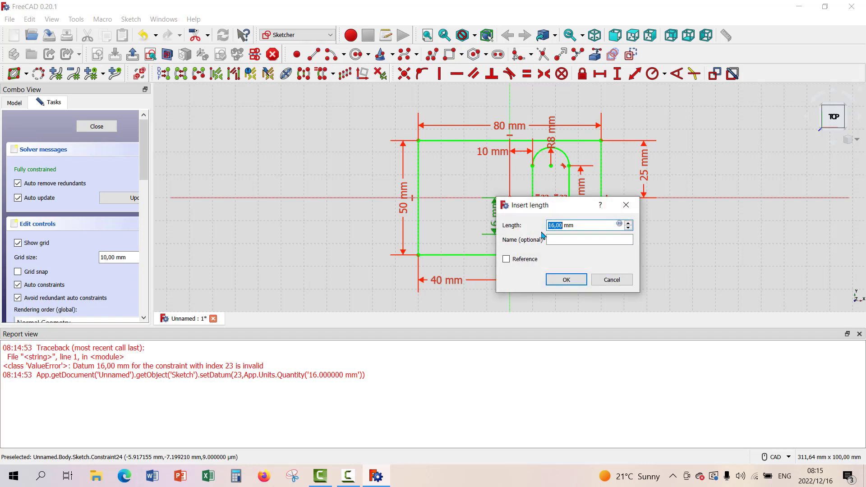
text(2)
click(568, 279)
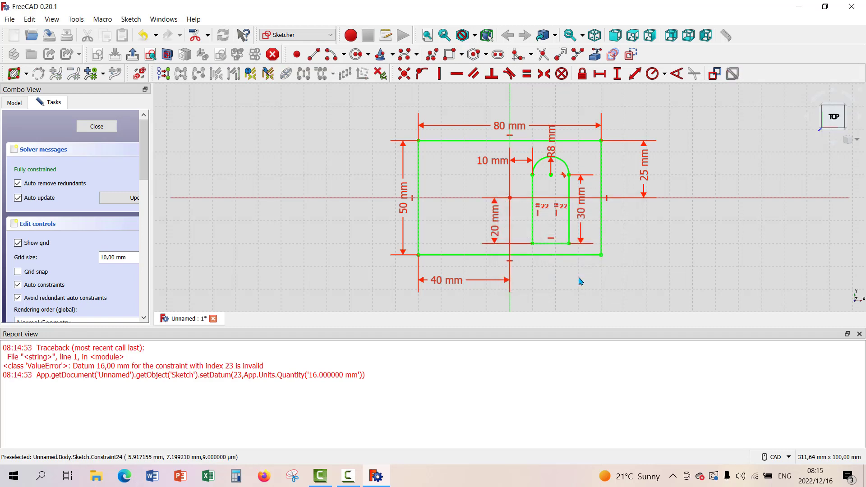
Set the horizontal distance from the origin to the inner profile's left side to 14 mm.
double_click(492, 162)
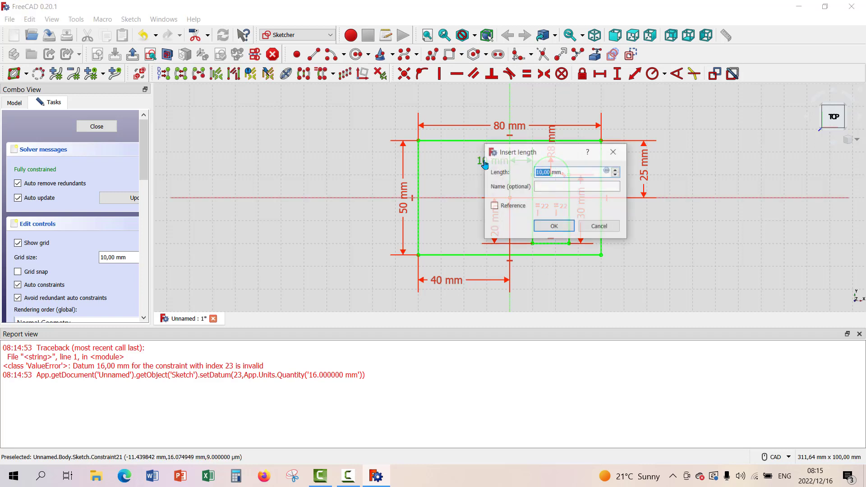
click(542, 173)
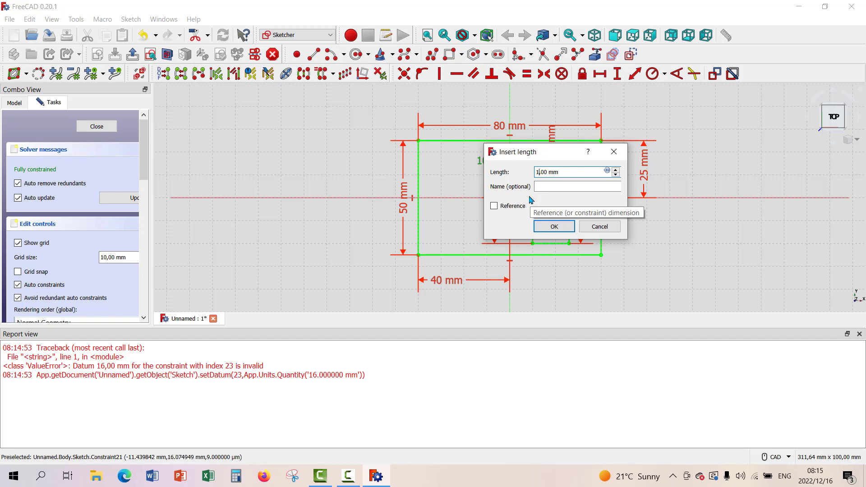
text(4)
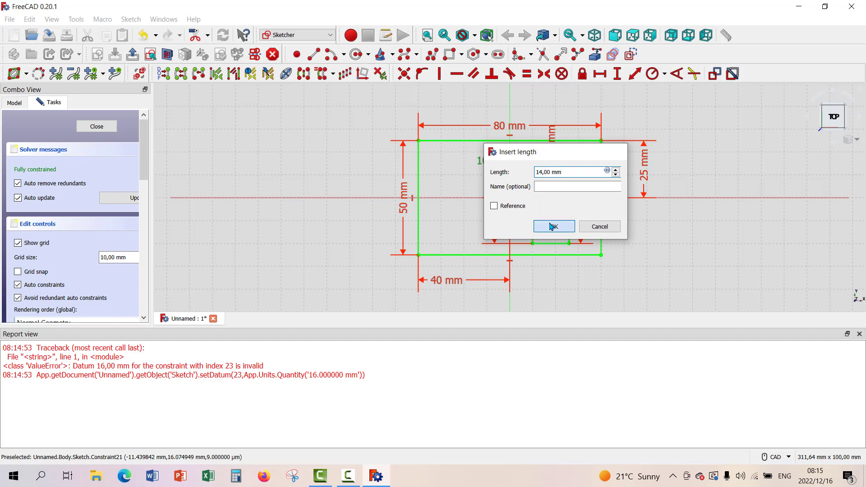
click(554, 226)
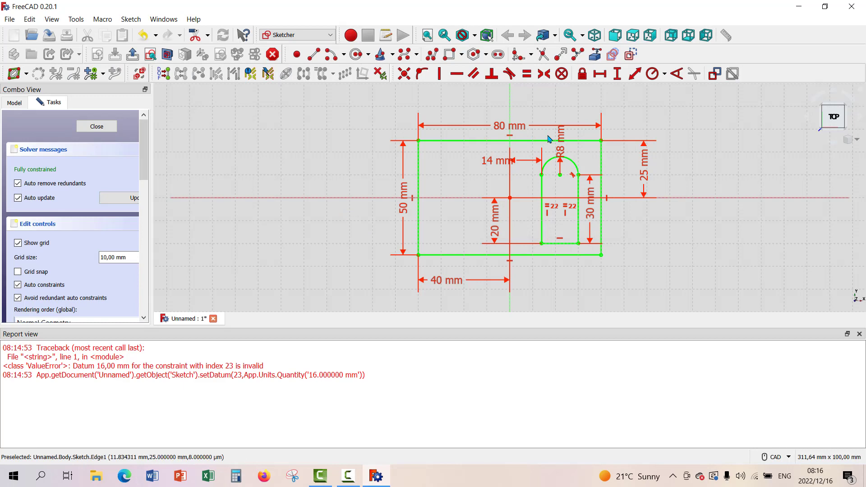
Reposition the inner profile's 14 mm and 20 mm dimensions for legibility and close the report view.
drag(498, 161, 493, 161)
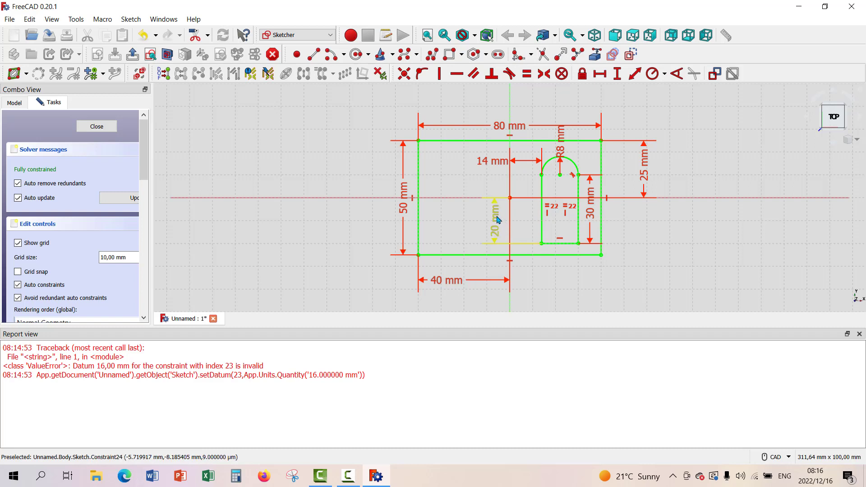
drag(495, 218, 520, 220)
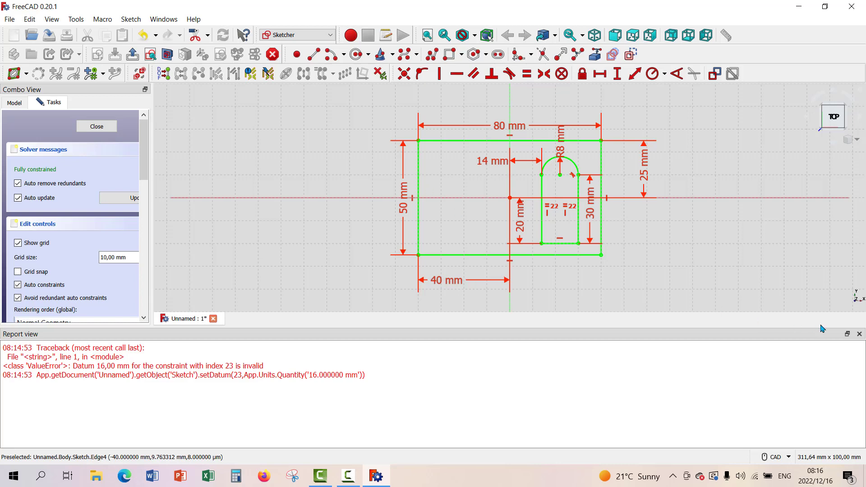
click(859, 334)
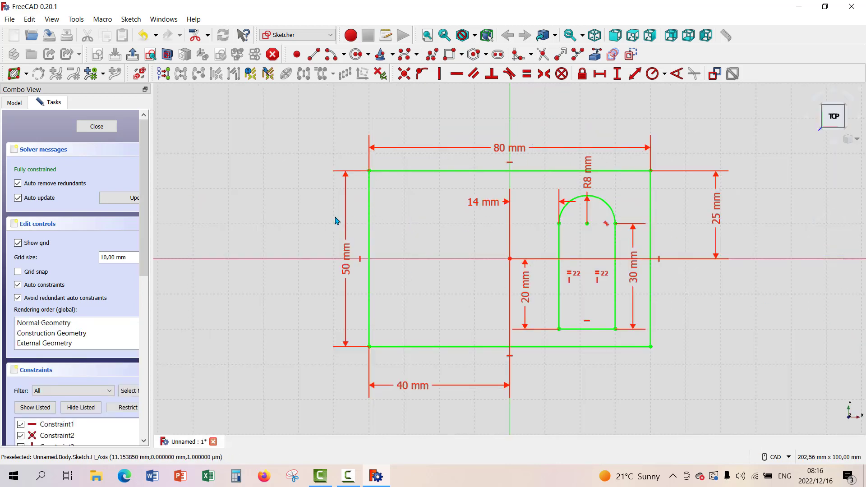
middle_drag(289, 195, 189, 199)
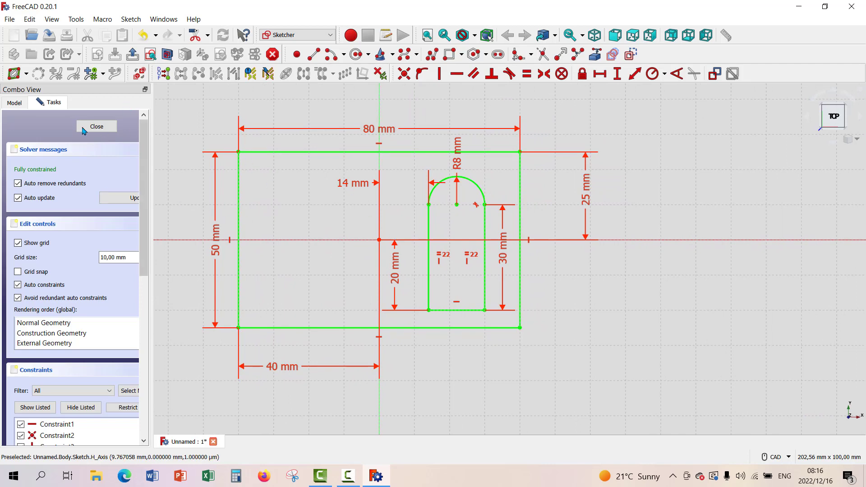
Close the sketch and try a Pad of it with a length of 12 mm.
click(96, 127)
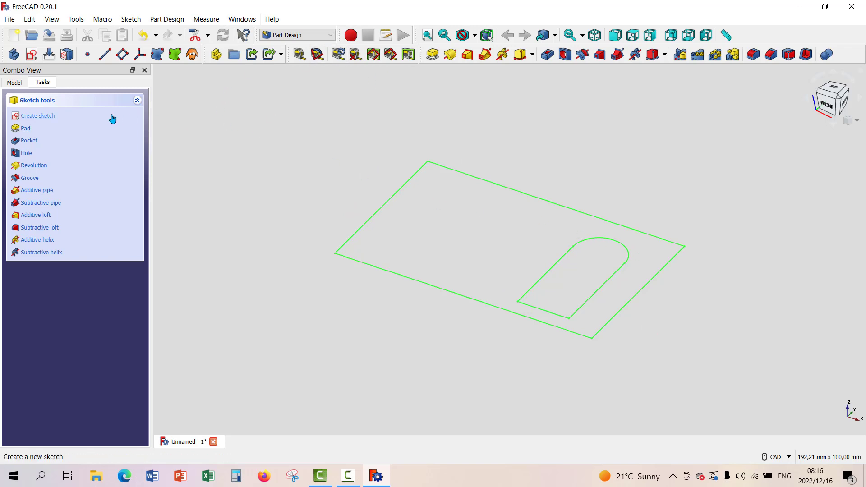
click(13, 83)
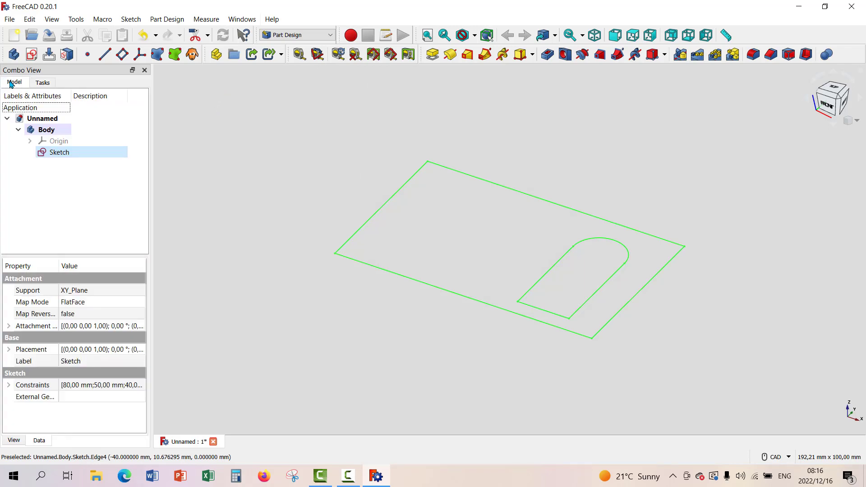
click(57, 152)
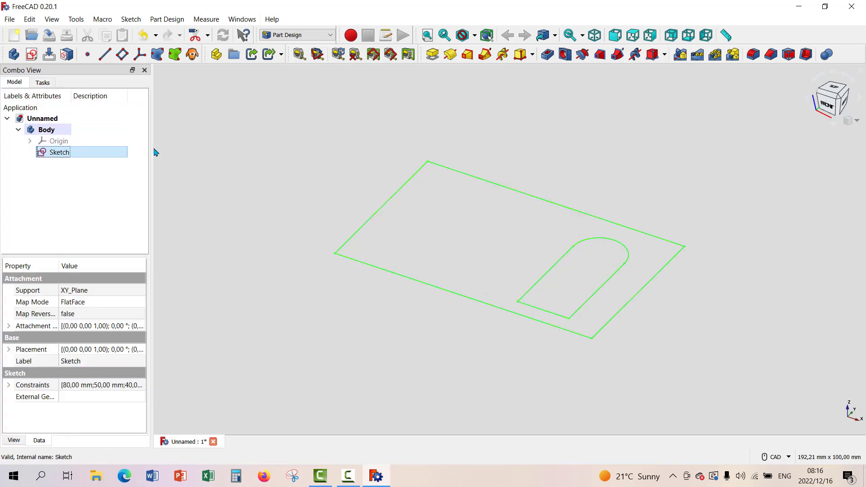
click(432, 54)
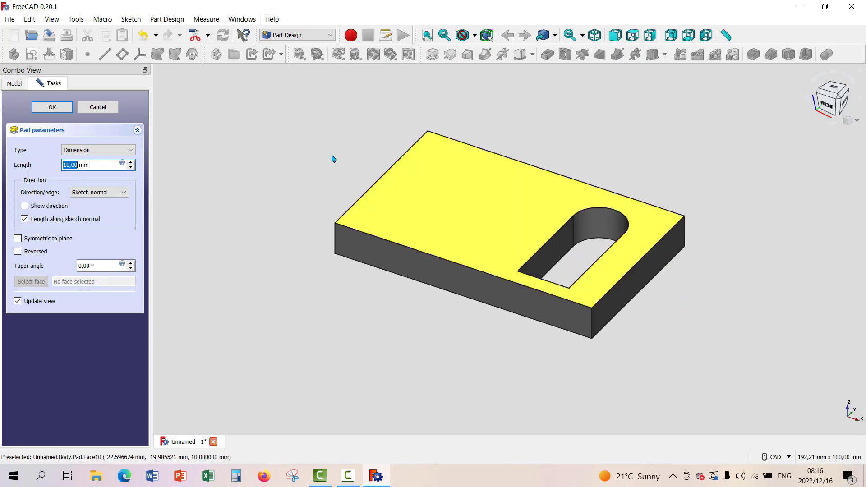
click(131, 162)
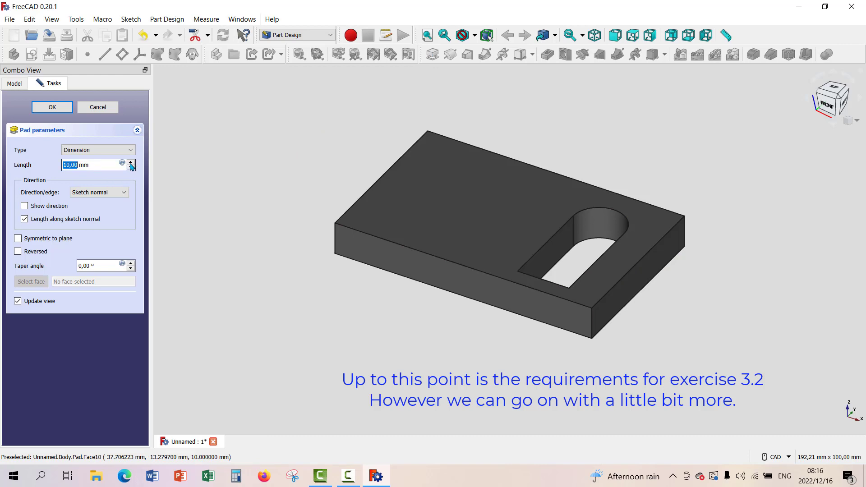
click(131, 163)
click(132, 163)
click(131, 167)
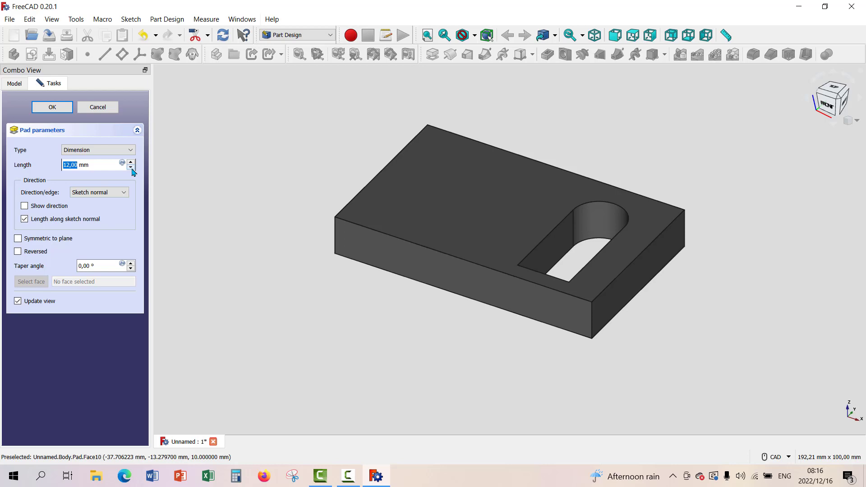
click(97, 107)
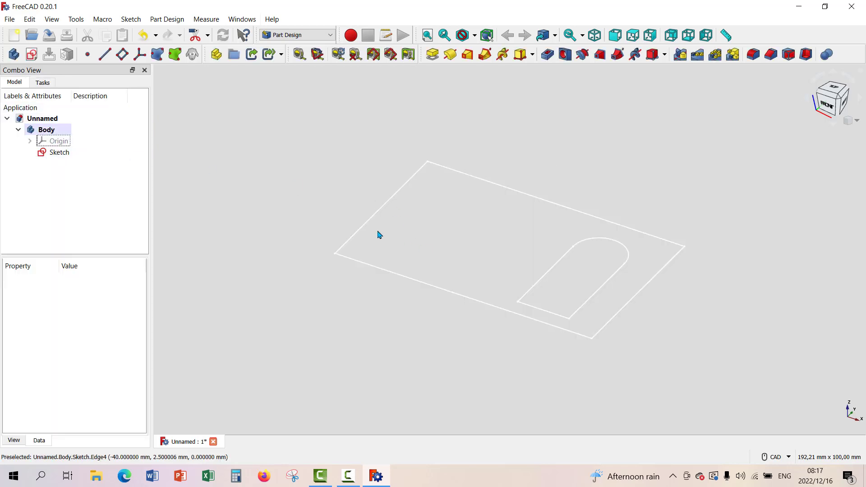
Reopen the sketch and draw a closed arc-topped polyline profile left of the vertical axis, about 11 mm wide with an arc radius of about 5.8 mm.
double_click(67, 154)
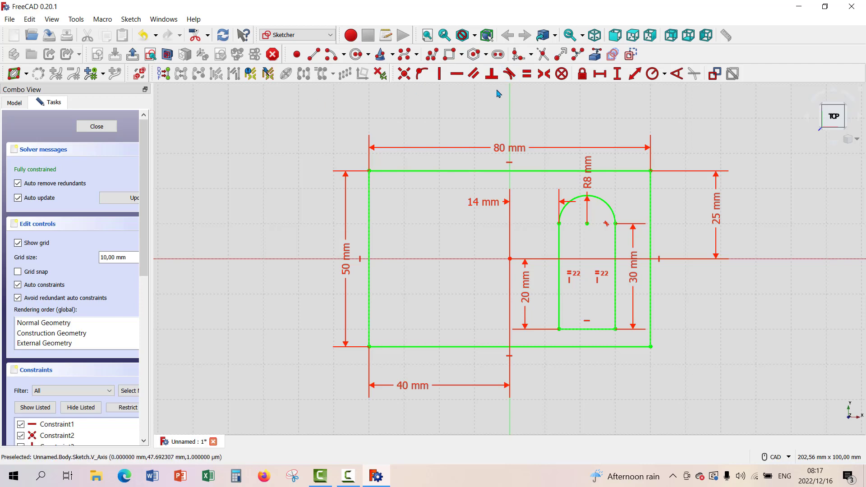
click(433, 54)
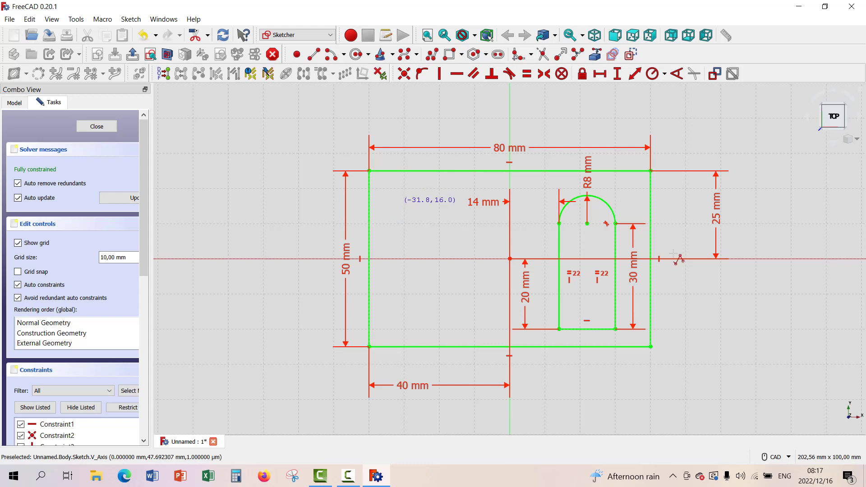
click(403, 329)
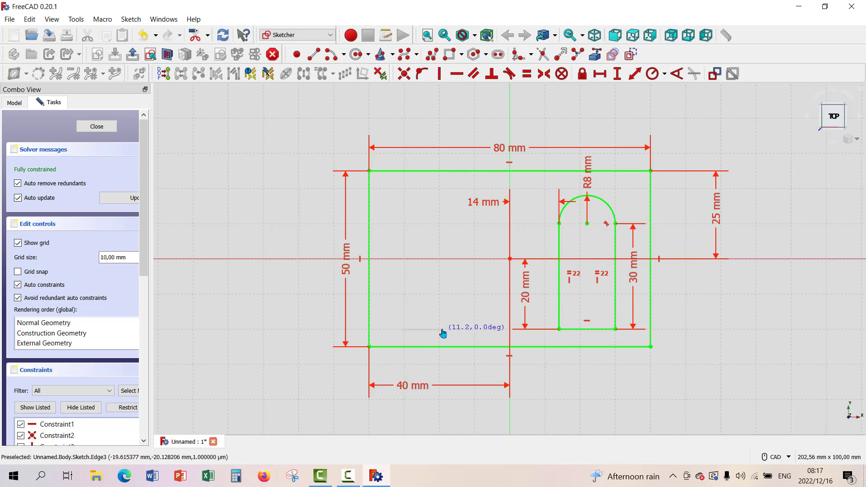
click(443, 329)
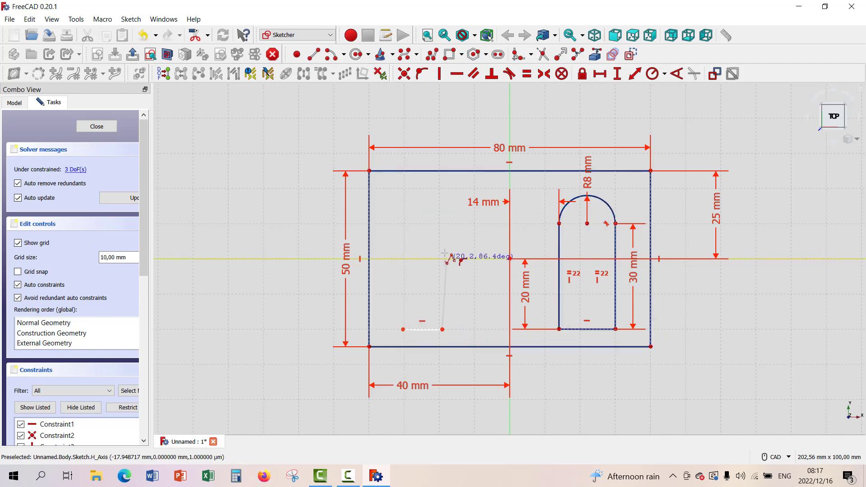
click(442, 221)
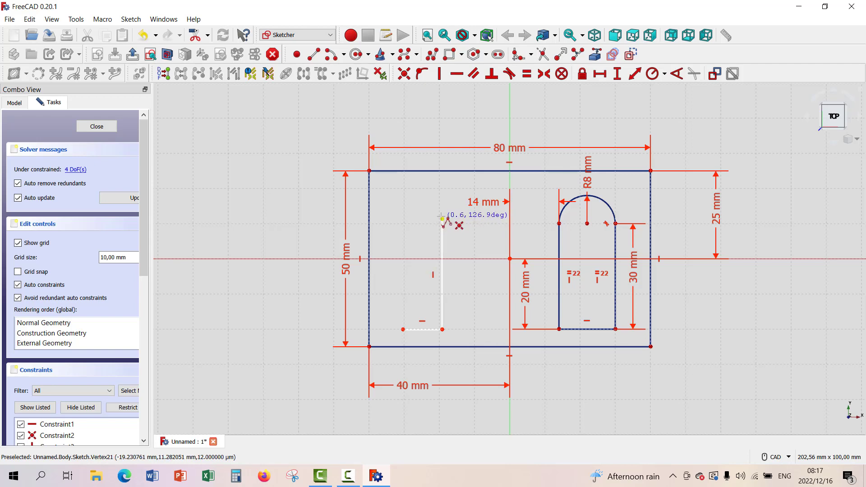
key(m)
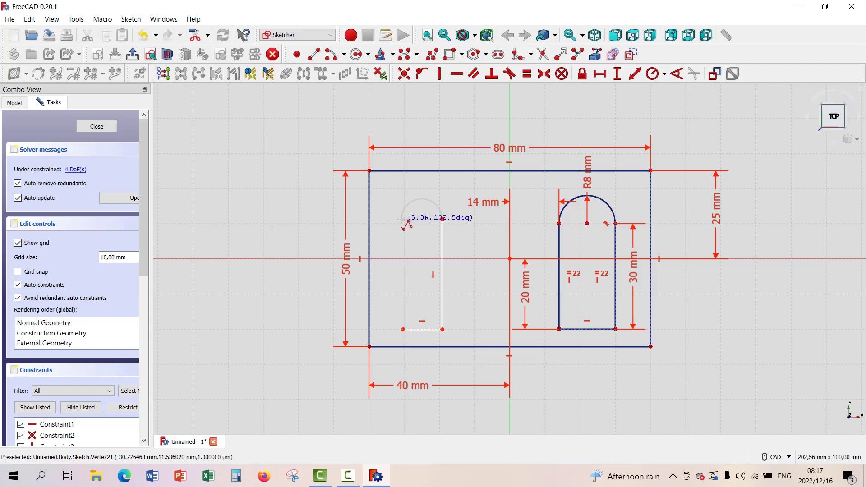
click(402, 221)
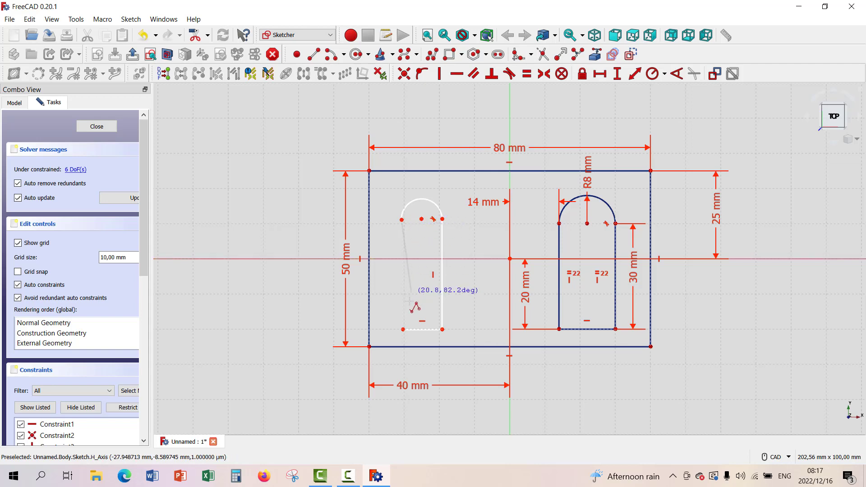
click(401, 330)
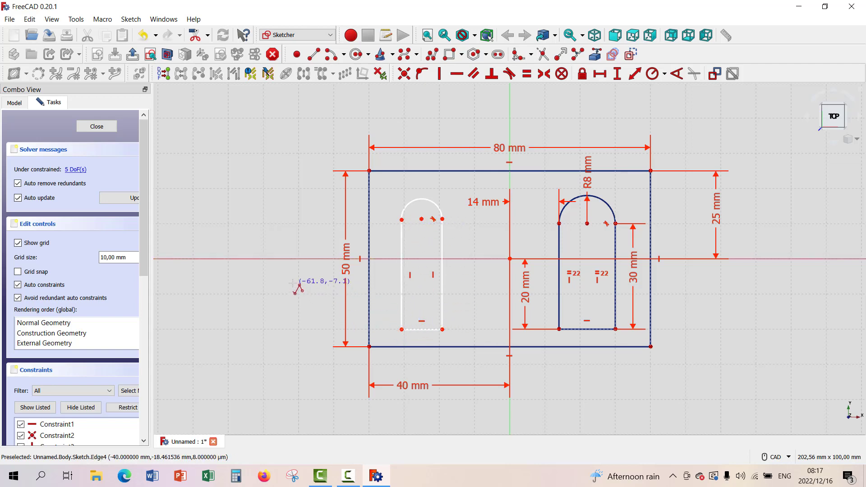
right_click(357, 288)
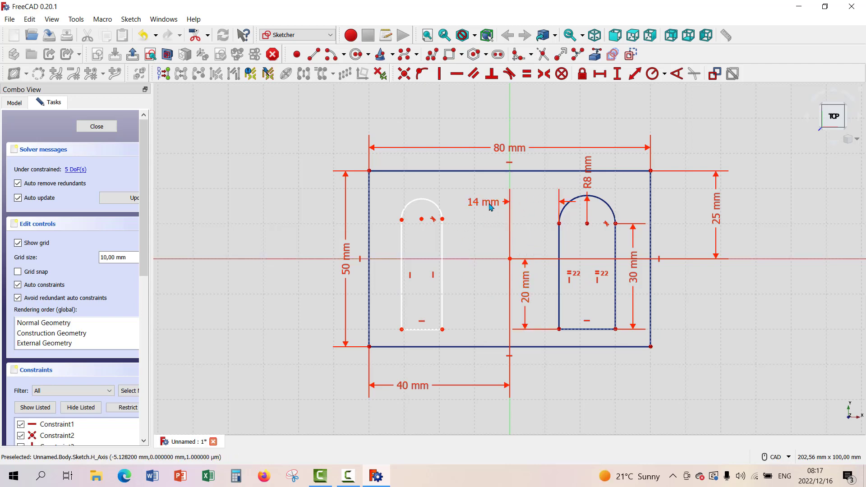
Constrain the horizontal distance between the origin and the new profile's upper-right arc endpoint to 14 mm.
click(443, 220)
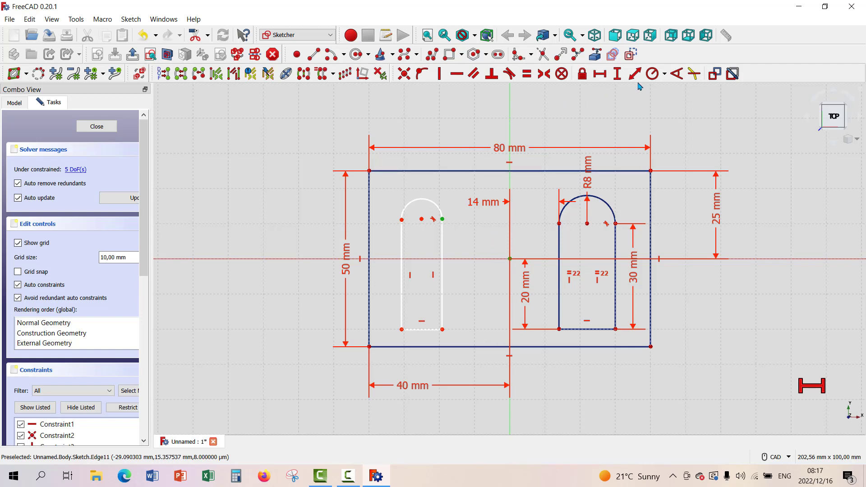
click(600, 74)
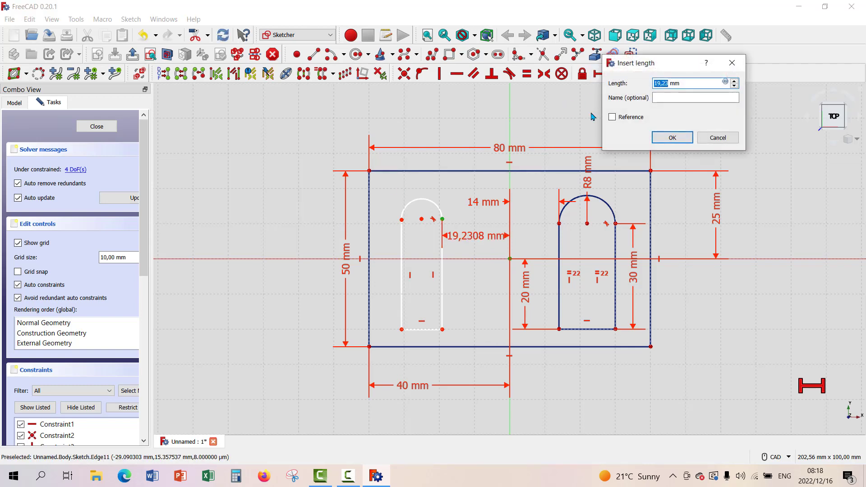
text(14)
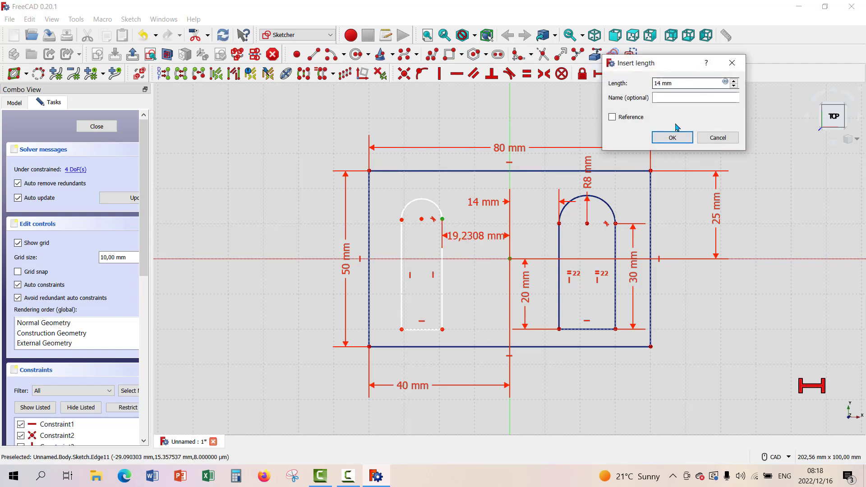
click(672, 138)
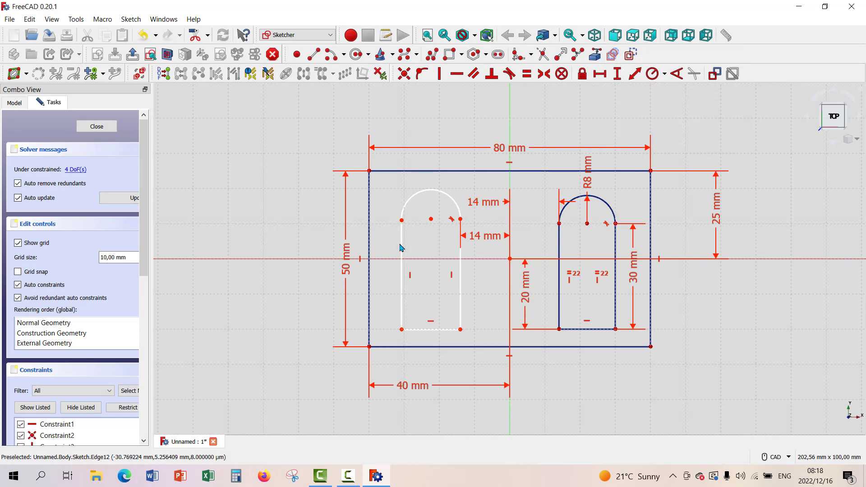
Constrain the radius of the new profile's top arc to 8 mm.
click(431, 194)
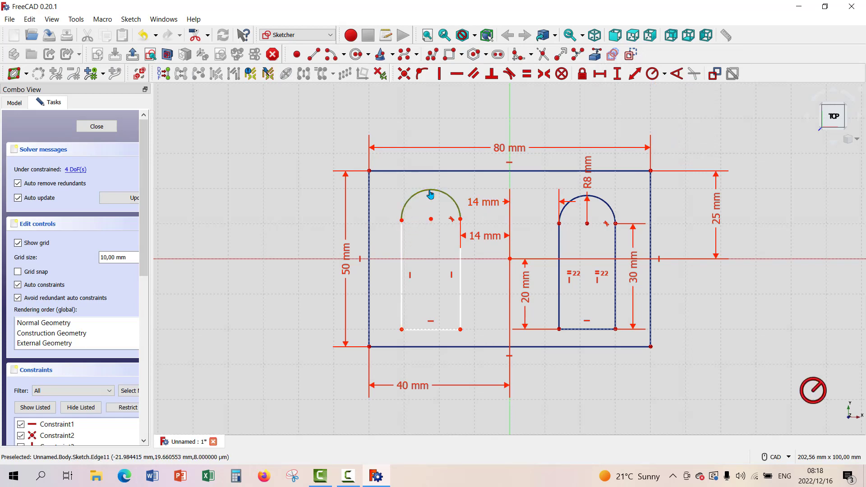
click(654, 74)
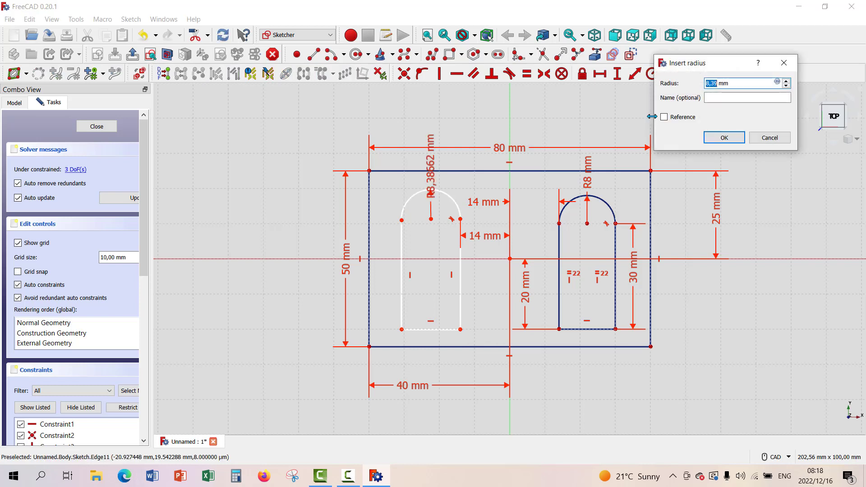
text(8)
click(724, 138)
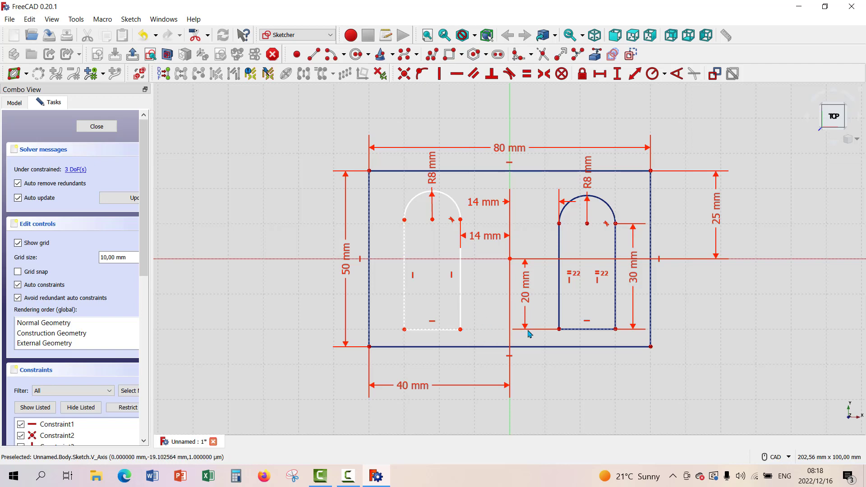
Constrain the vertical distance between the origin and the new profile's lower-right corner to 20 mm.
click(510, 260)
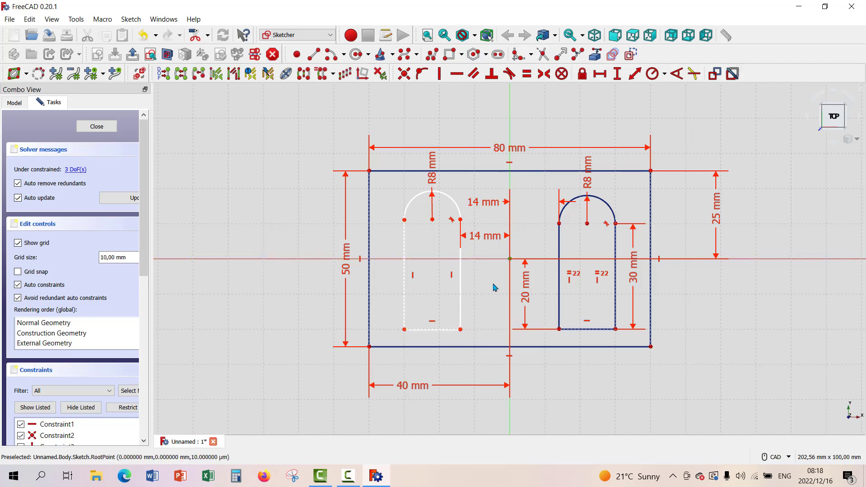
click(461, 330)
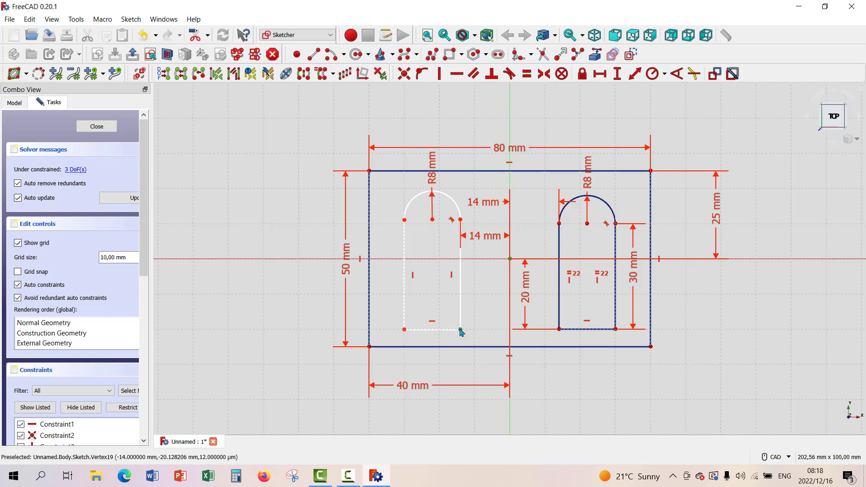
click(617, 74)
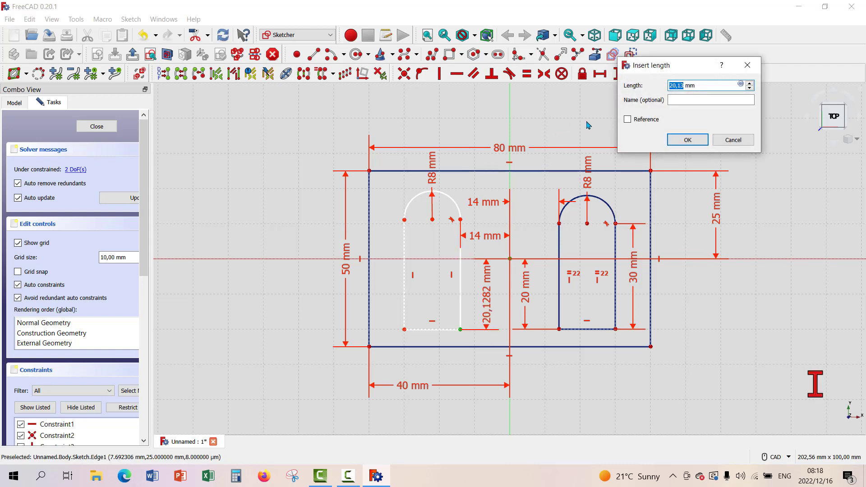
text(20)
click(689, 140)
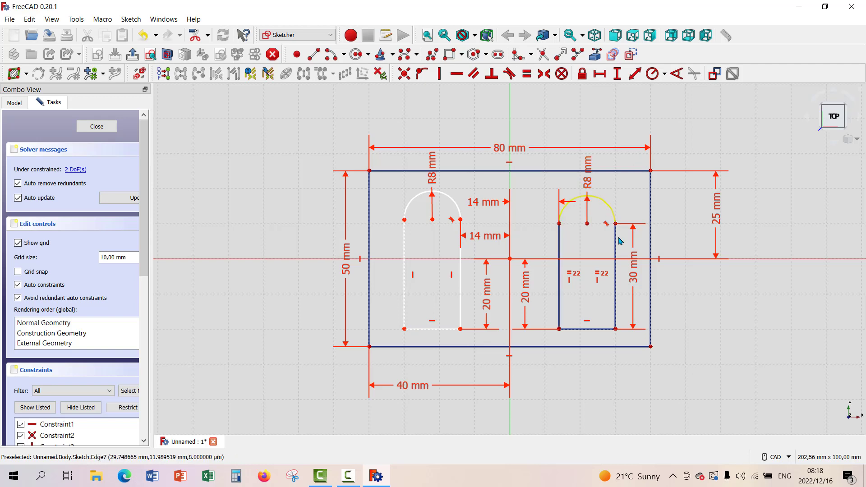
Constrain the two vertical sides of the left arc-topped profile to equal length.
click(405, 241)
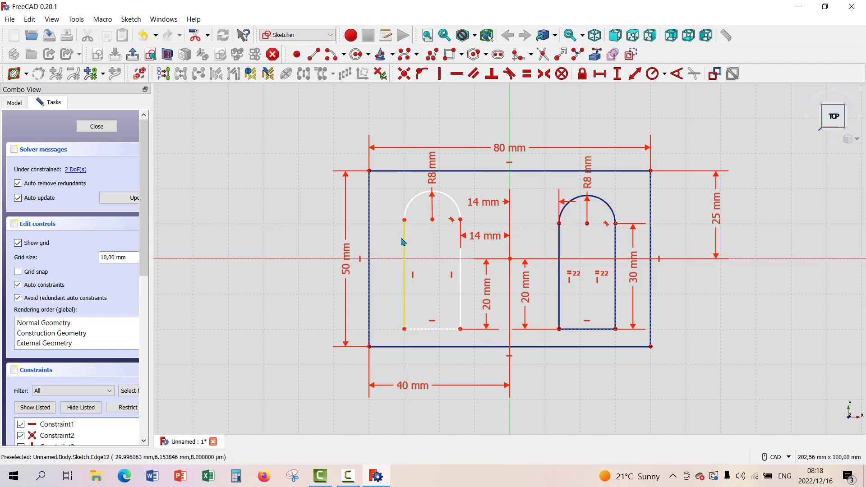
click(460, 253)
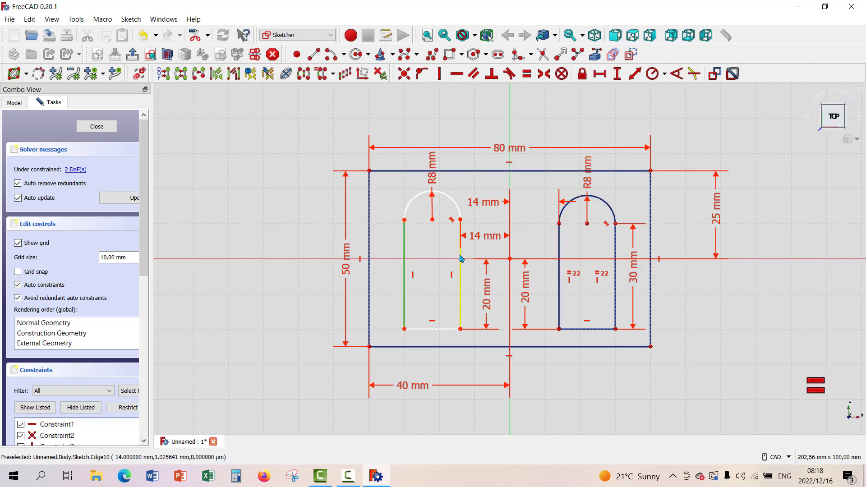
click(527, 73)
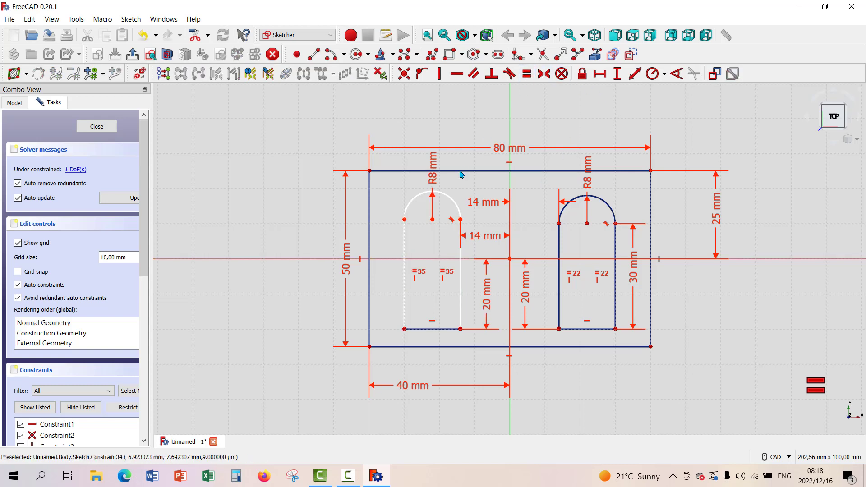
Constrain the vertical length of the left arc-topped profile's outer side to 30 mm.
click(407, 253)
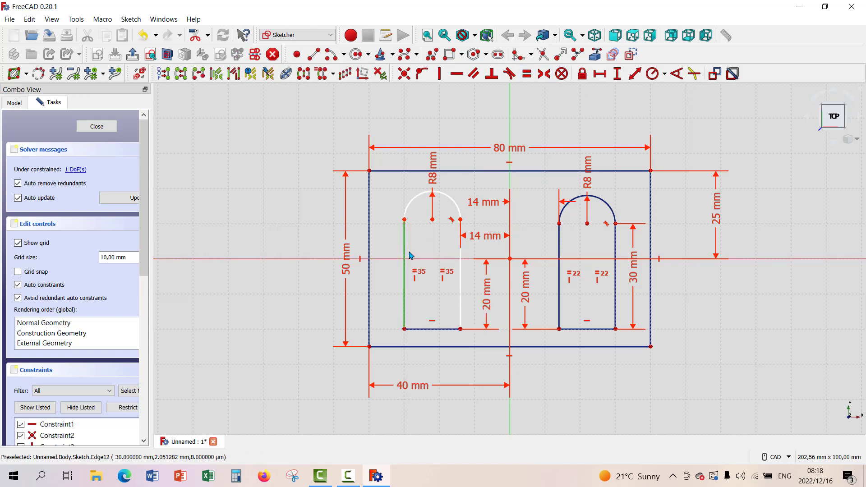
click(618, 73)
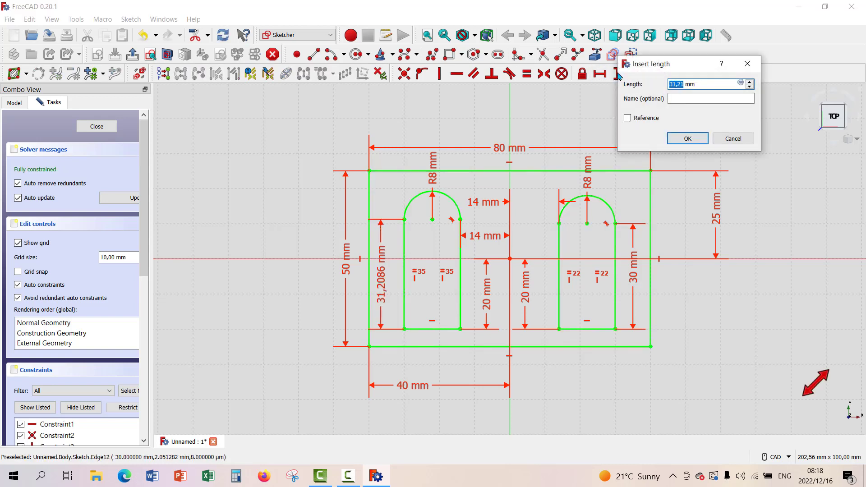
text(30)
click(688, 138)
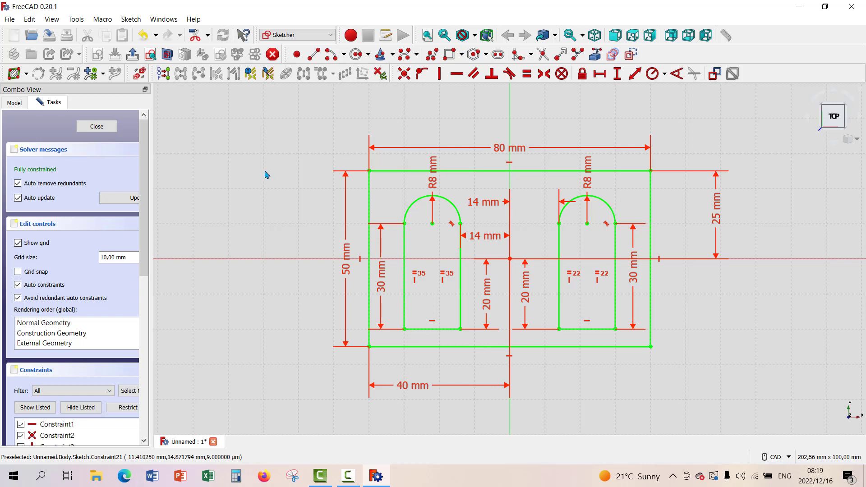
Close the finished sketch and pad it, raising the pad length to 13 mm.
click(100, 126)
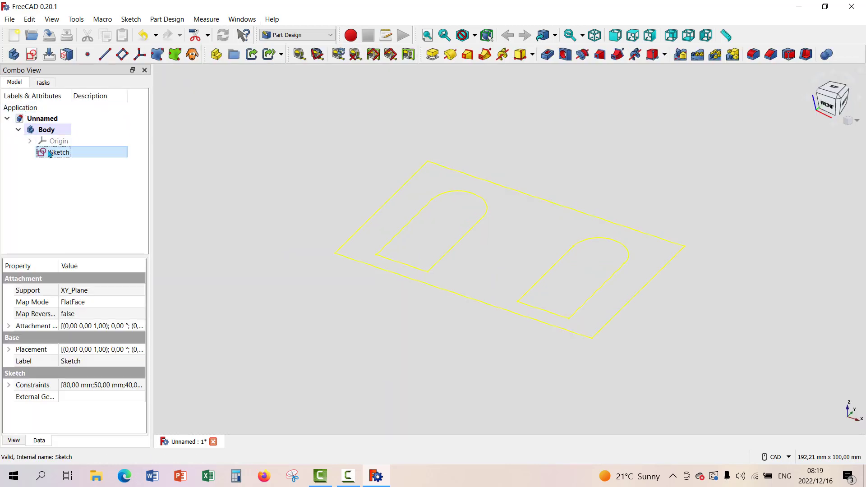
click(433, 55)
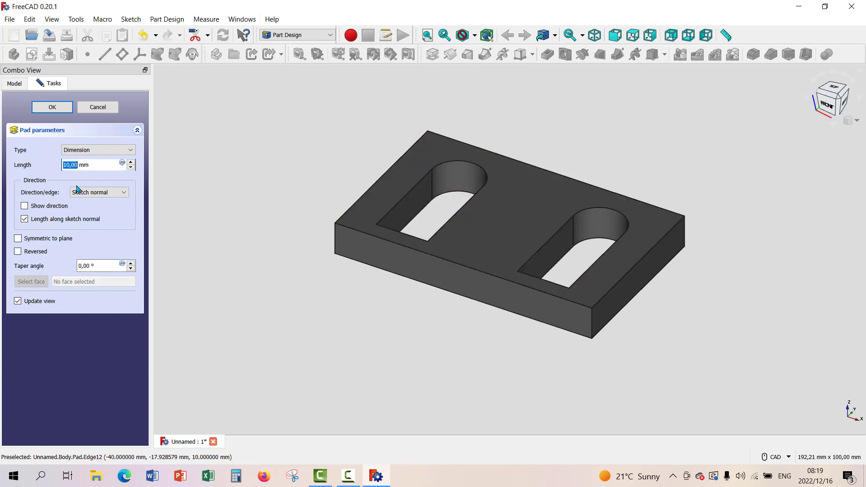
click(131, 164)
click(131, 164)
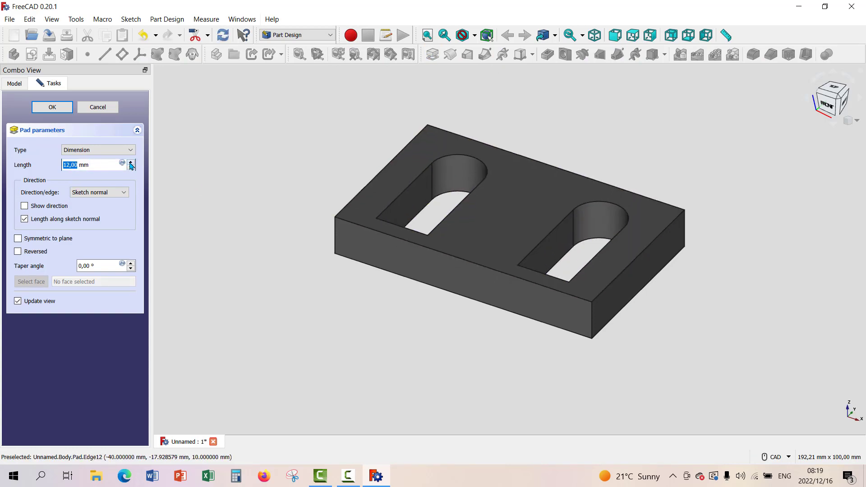
click(130, 164)
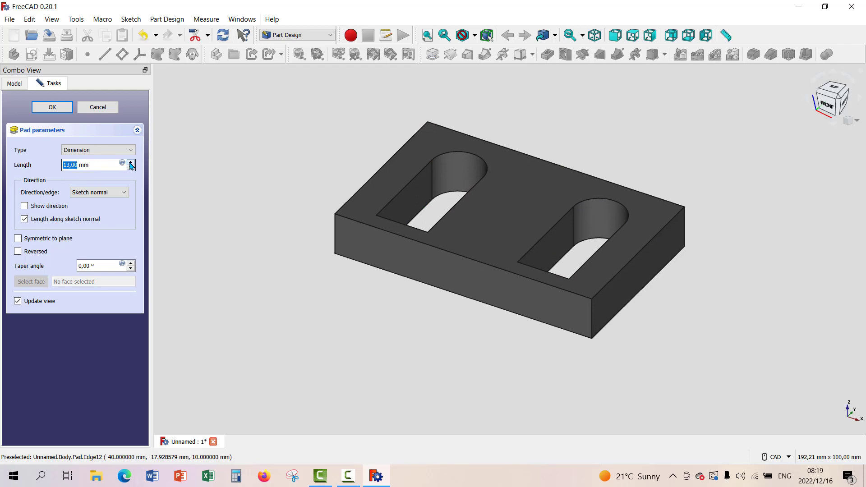